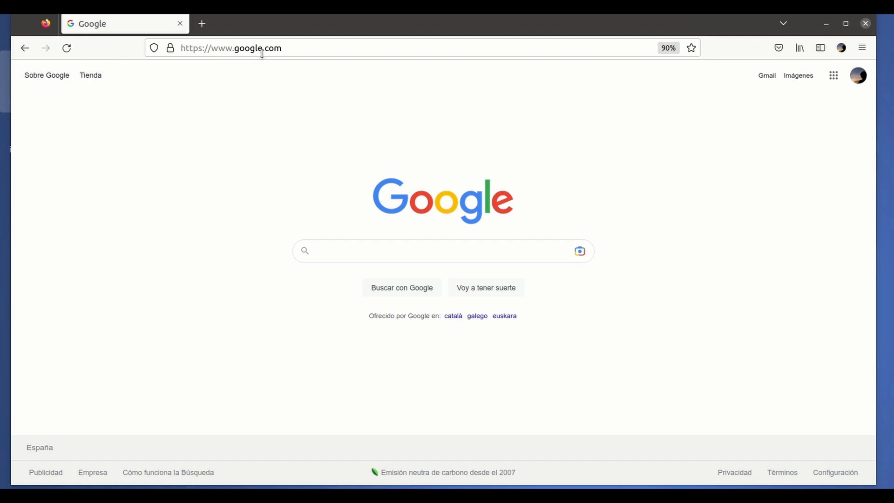
# - Load the Pi-hole admin dashboard at 192.168.1.14:8014
pyautogui.click(263, 53)
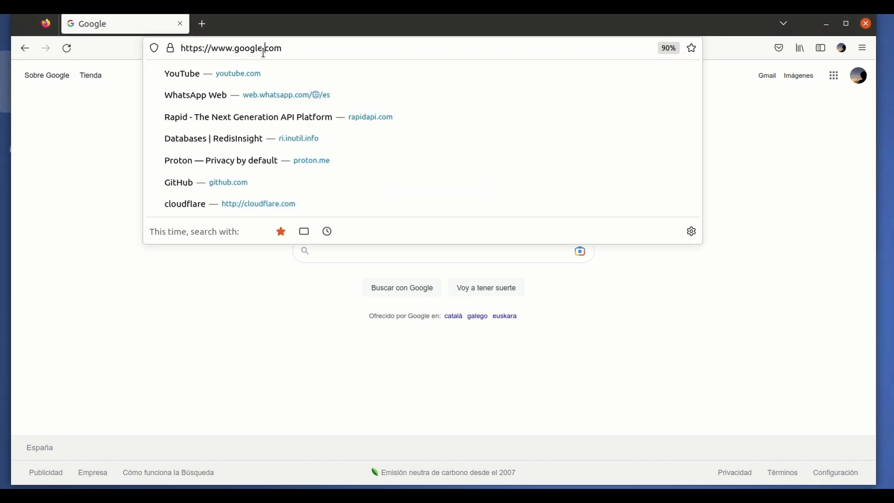
pyautogui.write('19')
pyautogui.press('Right')
pyautogui.press('BackSpace')
pyautogui.press('BackSpace')
pyautogui.press('BackSpace')
pyautogui.press('BackSpace')
pyautogui.press('BackSpace')
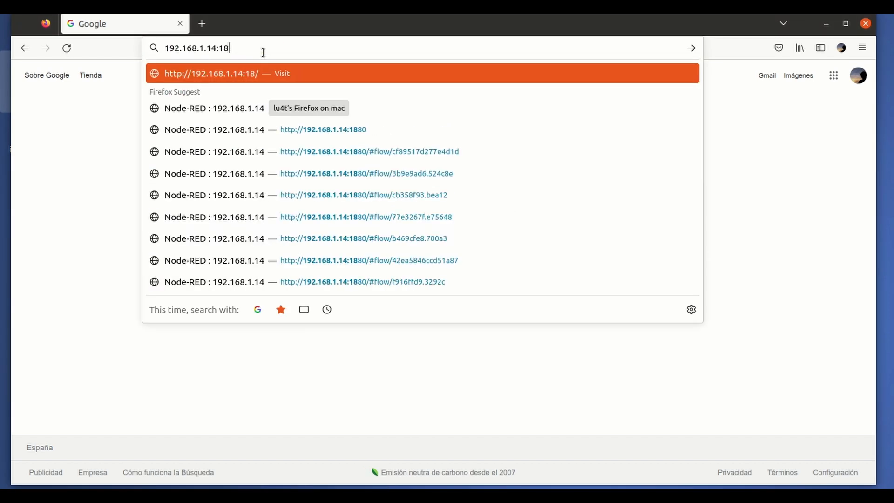
pyautogui.write('8')
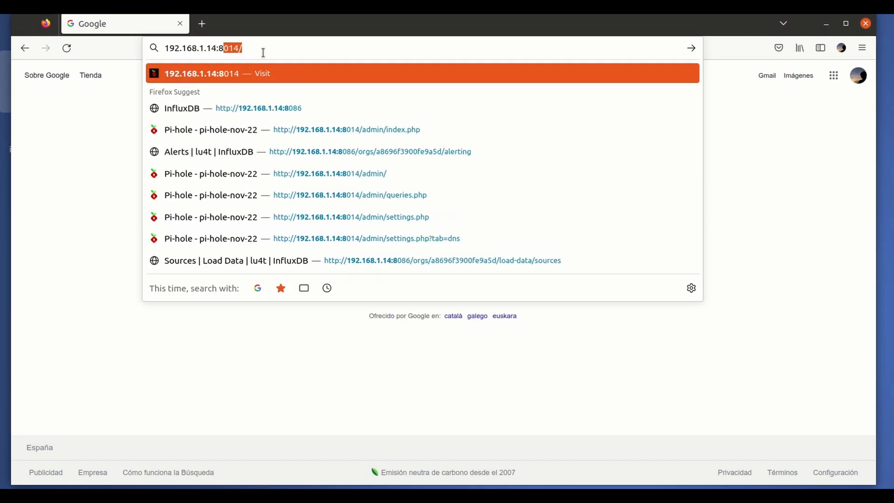
pyautogui.press('Return')
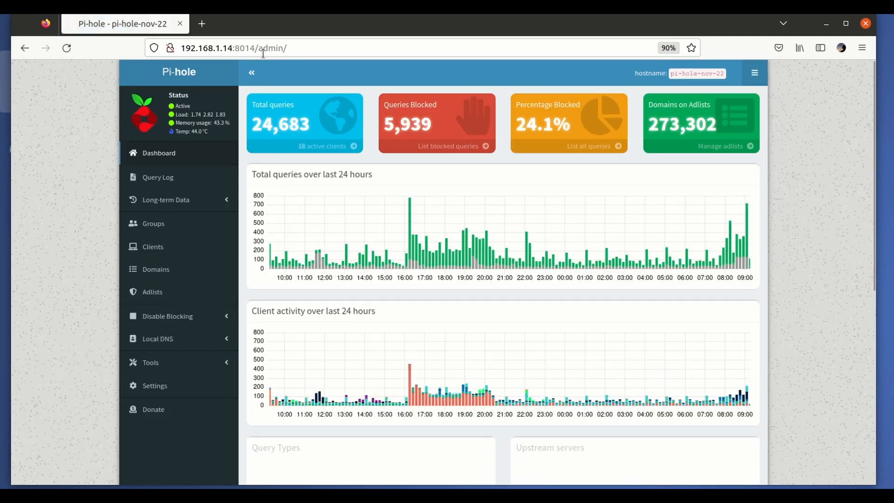
# - Open the release page for the available Docker tag update from the dashboard footer and highlight its version number
pyautogui.scroll(-15, 428, 164)
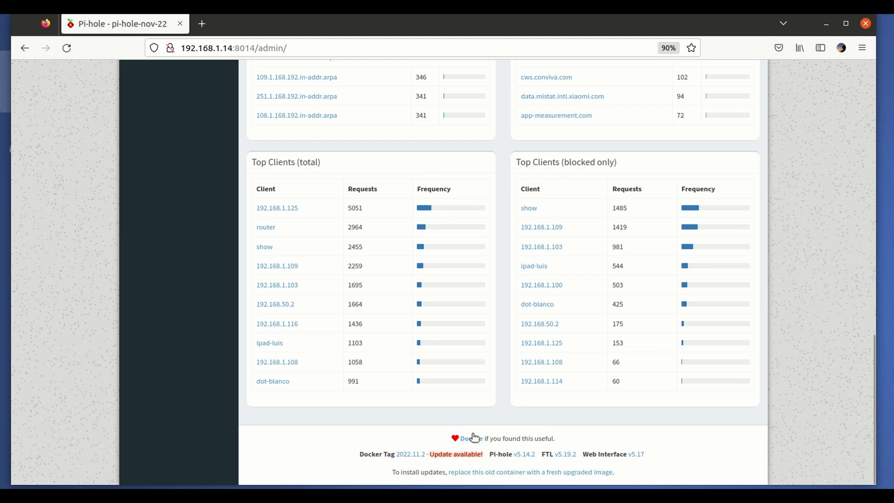
pyautogui.click(460, 456)
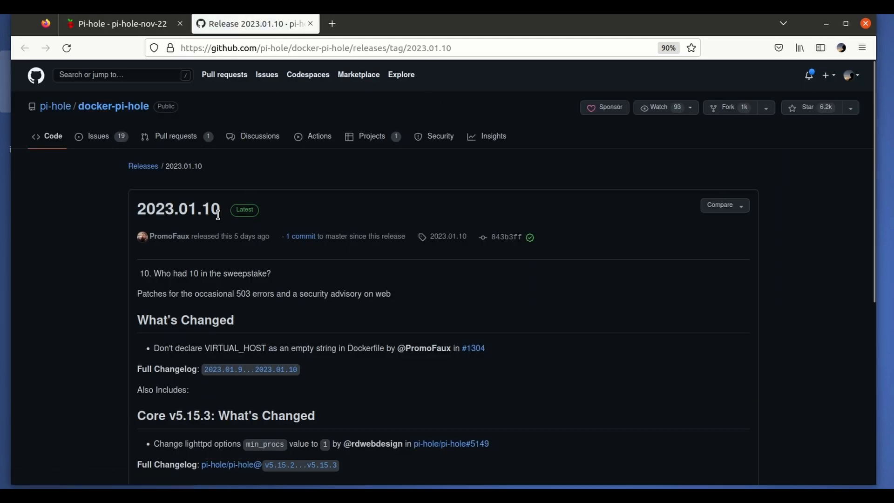
pyautogui.moveTo(136, 210); pyautogui.dragTo(222, 210)
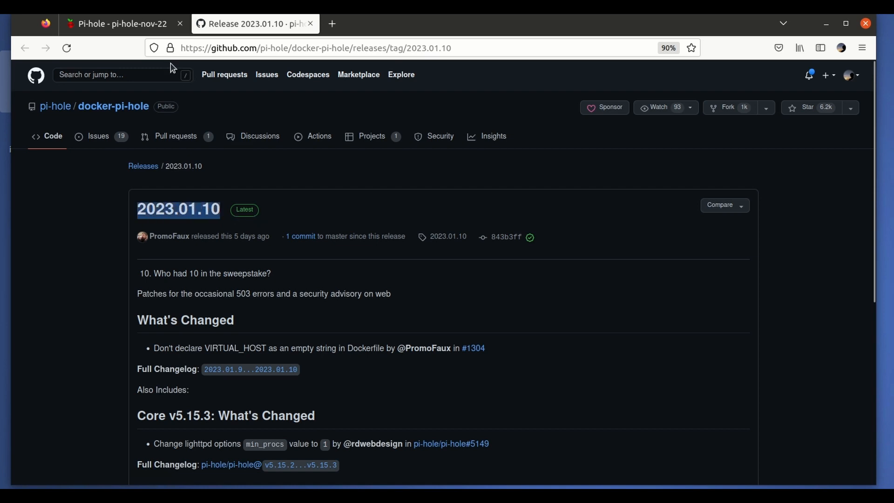
# - Load the Synology DiskStation desktop at 192.168.1.14:5550 in a new browser tab
pyautogui.click(332, 26)
pyautogui.click(387, 46)
pyautogui.write('192')
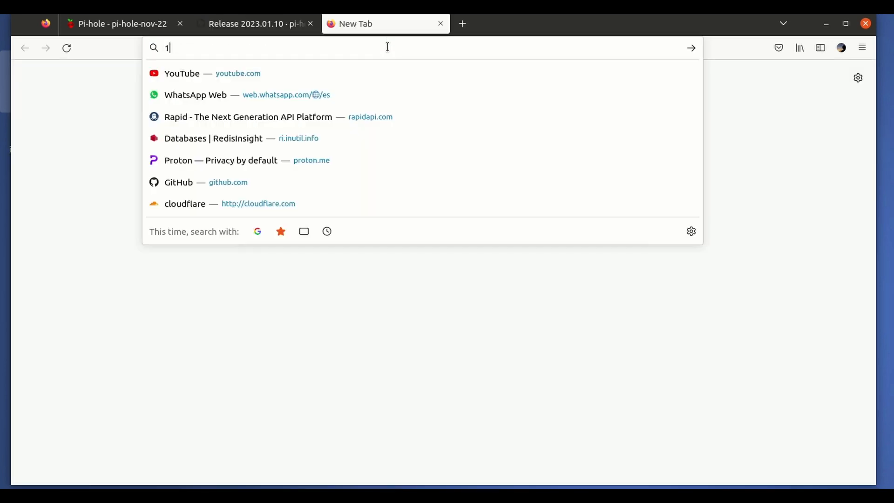
pyautogui.press('Right')
pyautogui.press('BackSpace')
pyautogui.press('BackSpace')
pyautogui.press('BackSpace')
pyautogui.press('BackSpace')
pyautogui.press('BackSpace')
pyautogui.press('BackSpace')
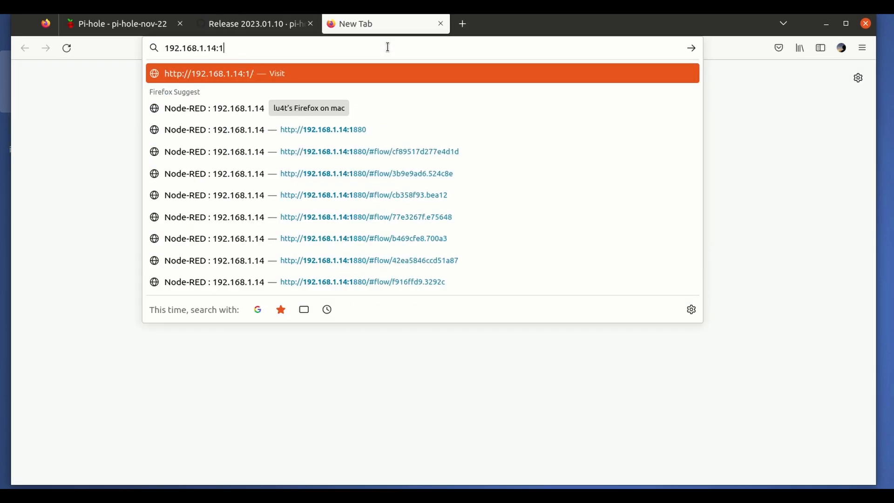
pyautogui.press('Return')
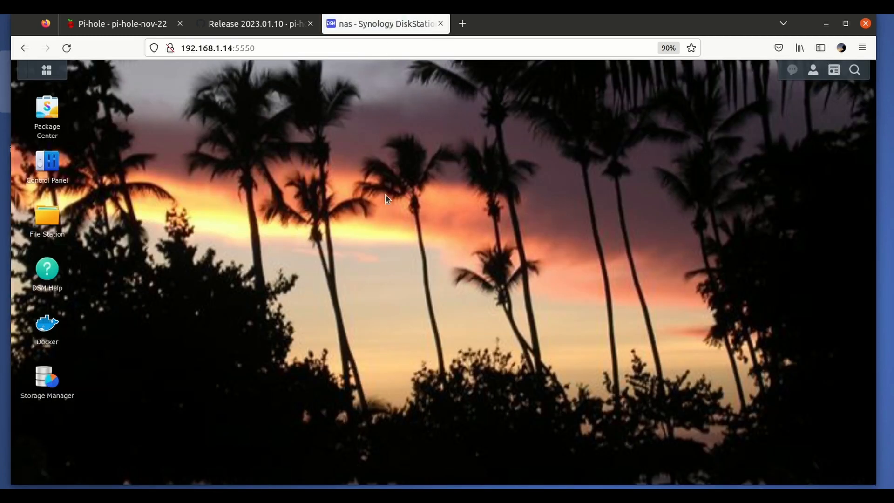
# - Open Docker on the NAS and search its registry for "pihole"
pyautogui.click(52, 329)
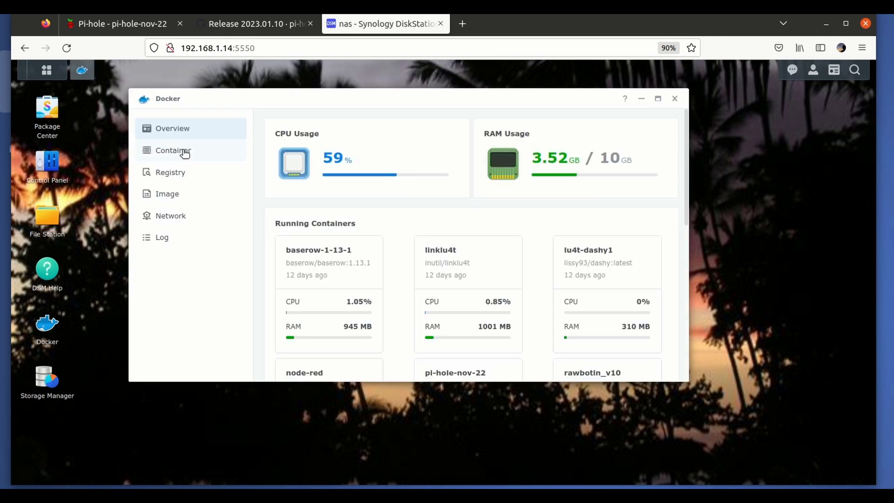
pyautogui.click(172, 180)
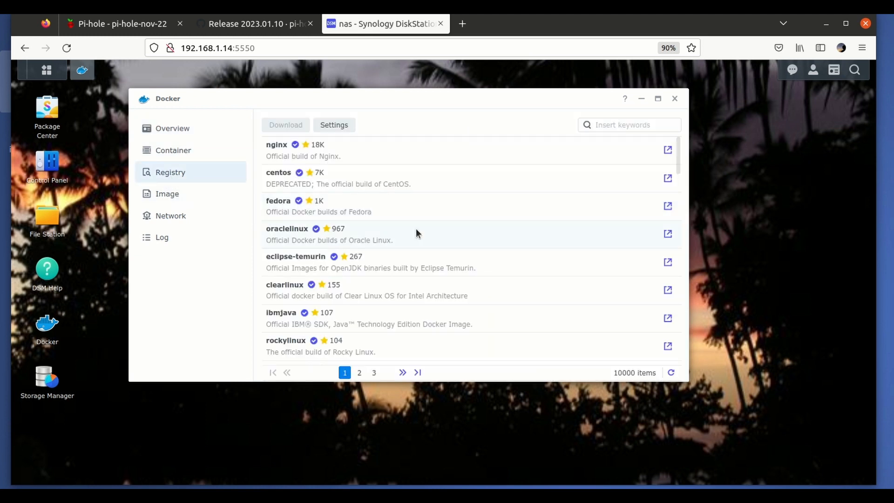
pyautogui.click(615, 125)
pyautogui.write('pihole')
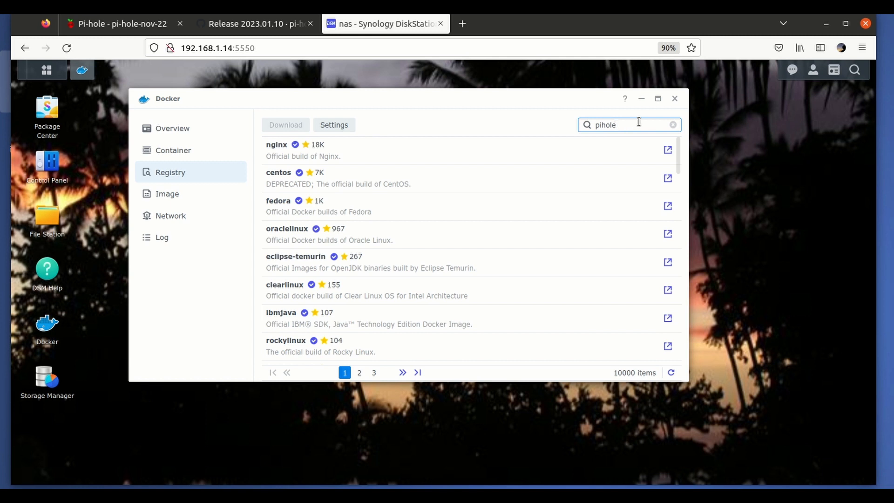
pyautogui.press('Return')
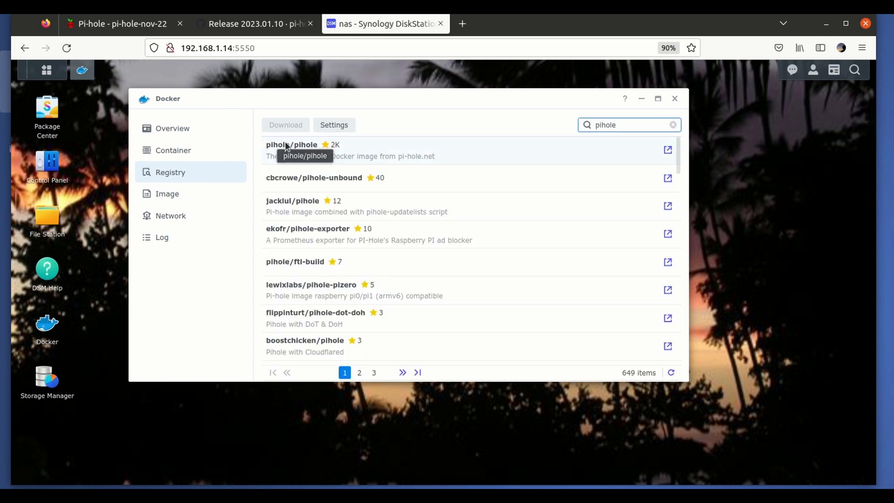
# - Download the official pihole/pihole image with the tag 2023.01.10, checking the tag against the GitHub release page
pyautogui.click(364, 149)
pyautogui.doubleClick(364, 149)
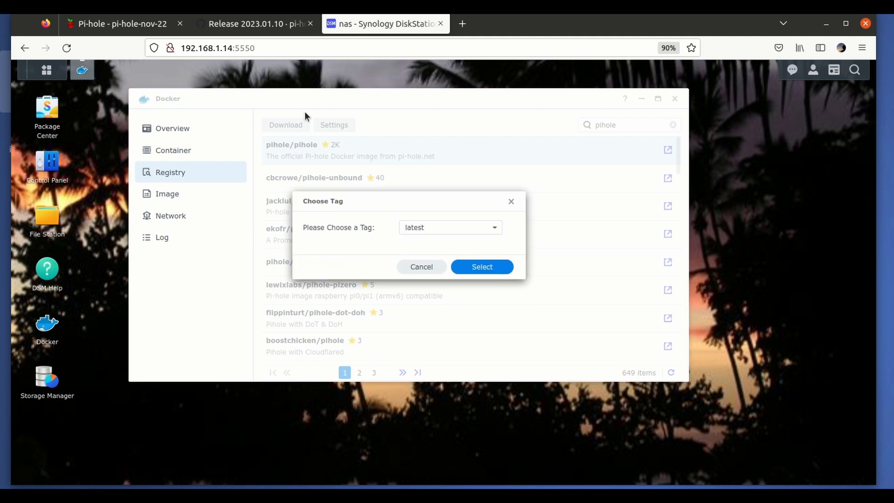
pyautogui.click(261, 31)
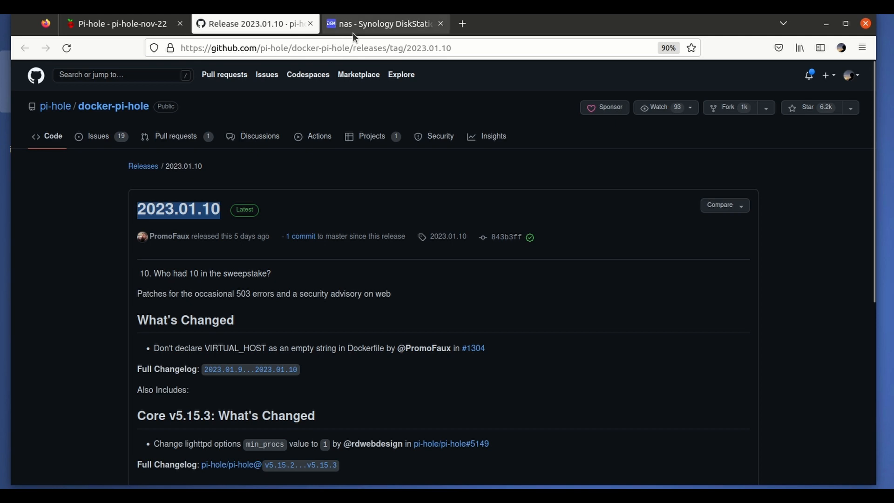
pyautogui.click(363, 24)
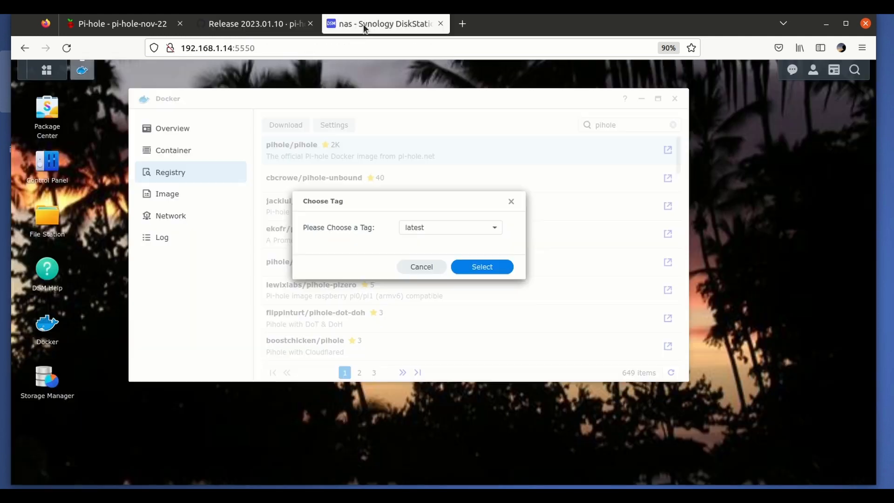
pyautogui.click(451, 227)
pyautogui.scroll(-15, 434, 276)
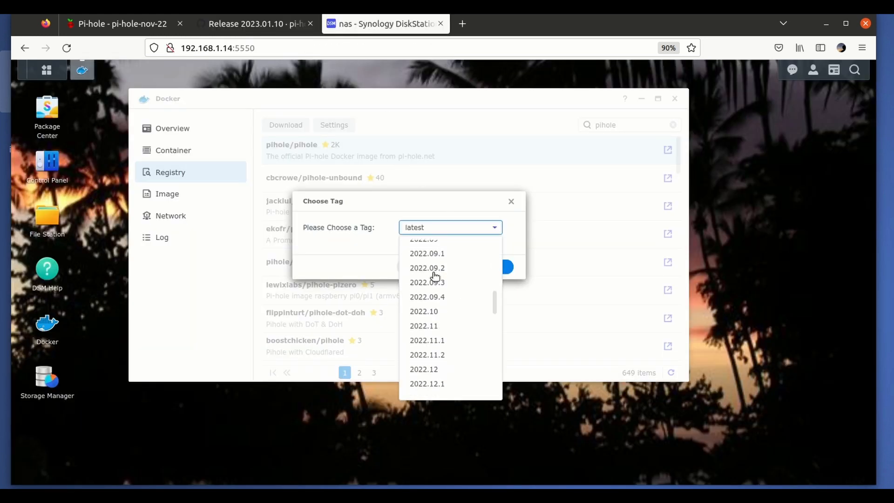
pyautogui.scroll(-2, 434, 276)
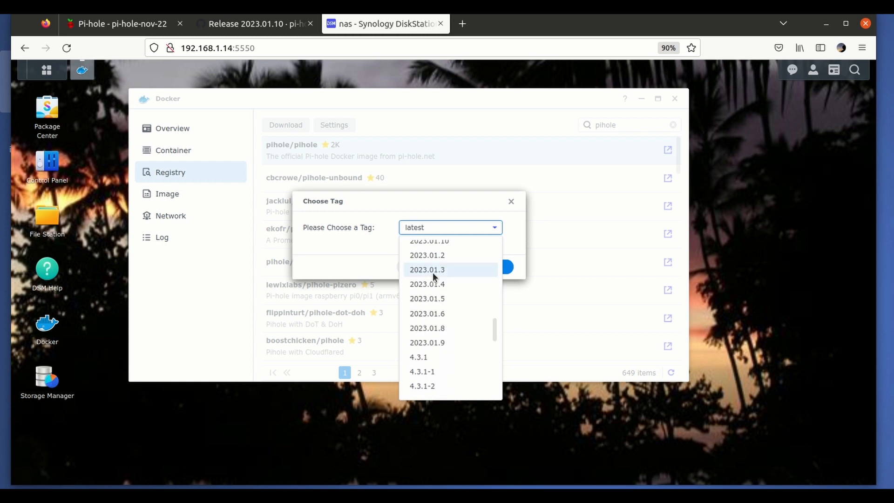
pyautogui.scroll(2, 432, 273)
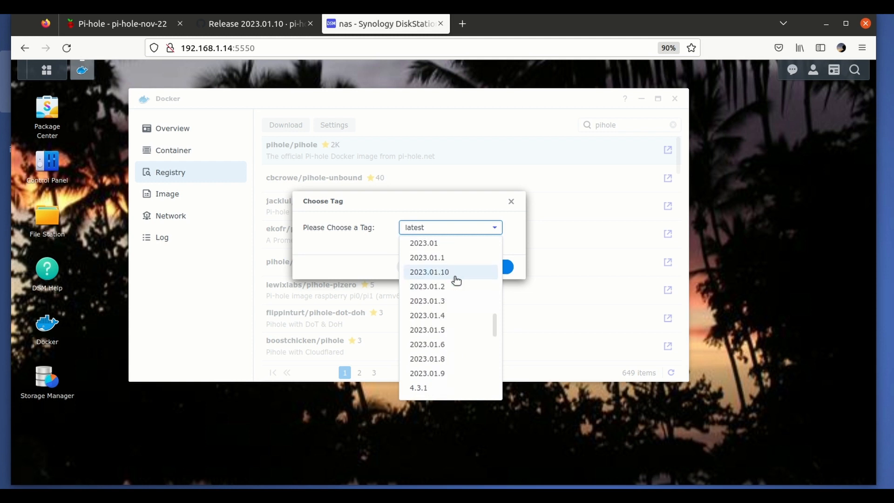
pyautogui.click(442, 275)
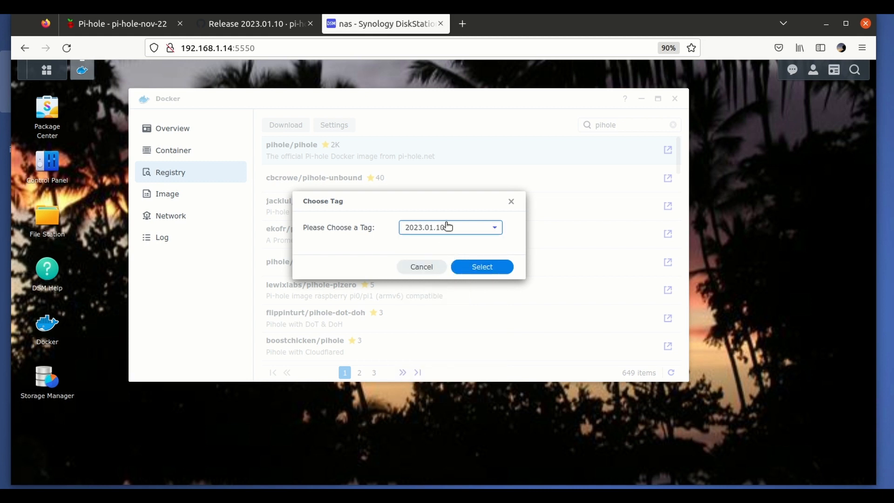
pyautogui.click(483, 270)
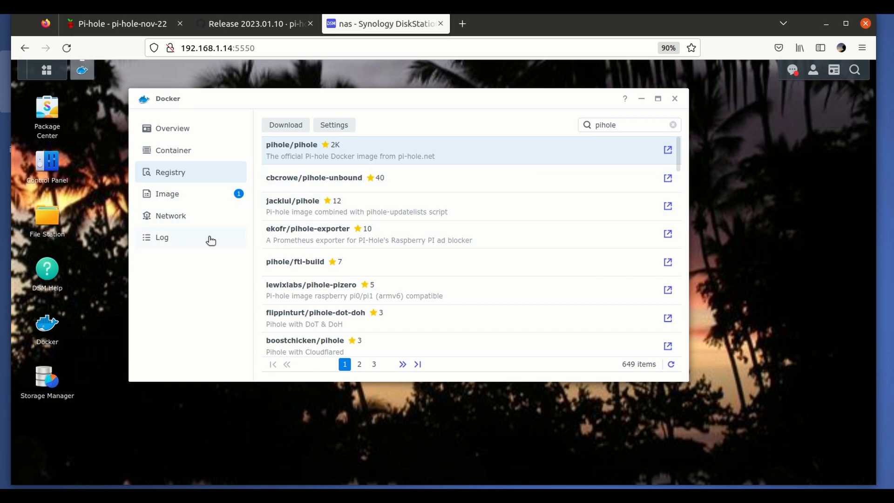
# - Export only the container settings of pi-hole-nov-22 to the DiskStation folder /docker/container update
pyautogui.click(180, 155)
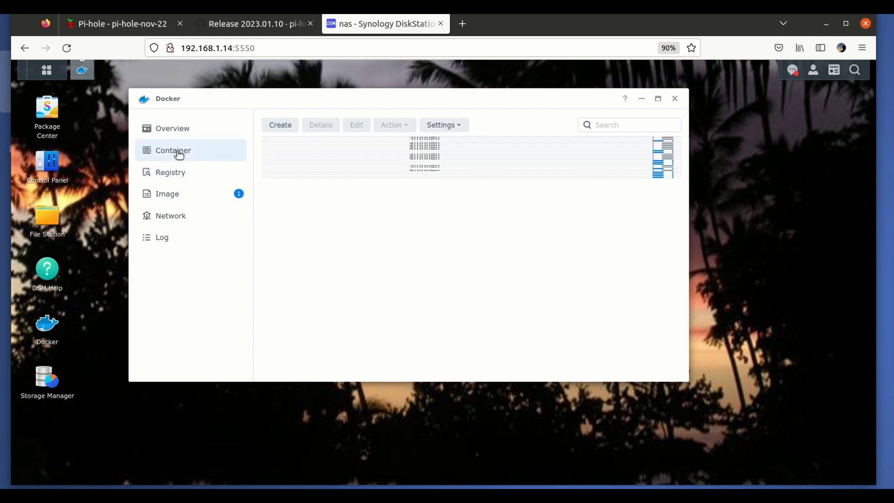
pyautogui.scroll(-3, 318, 226)
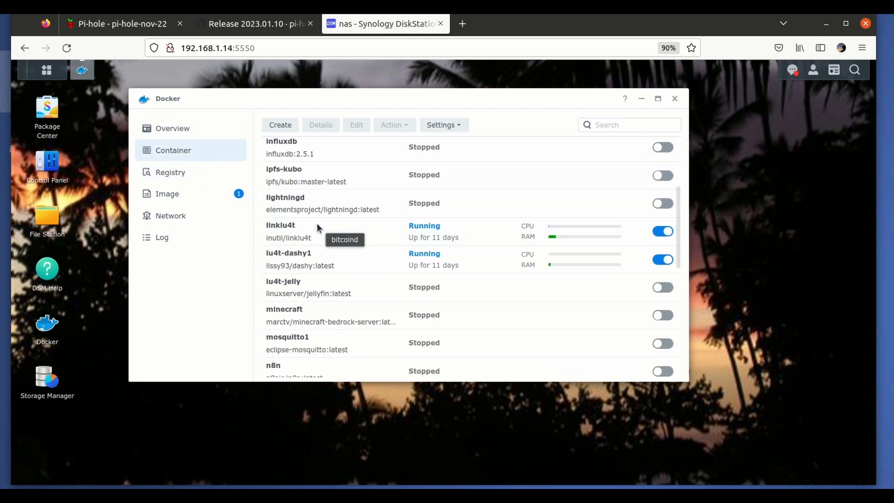
pyautogui.scroll(-5, 317, 228)
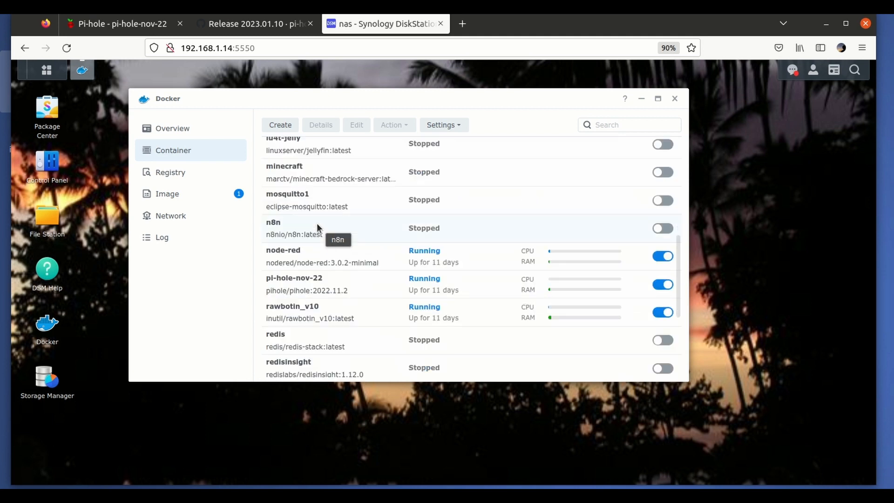
pyautogui.click(330, 232)
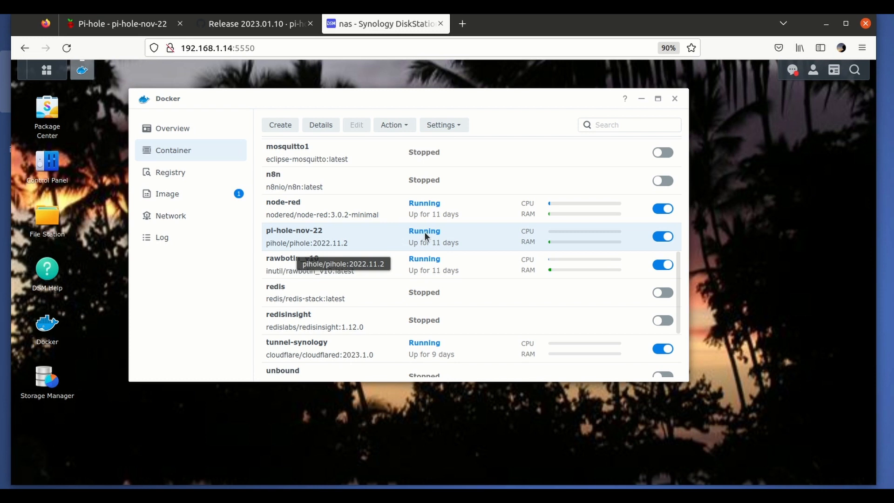
pyautogui.click(441, 129)
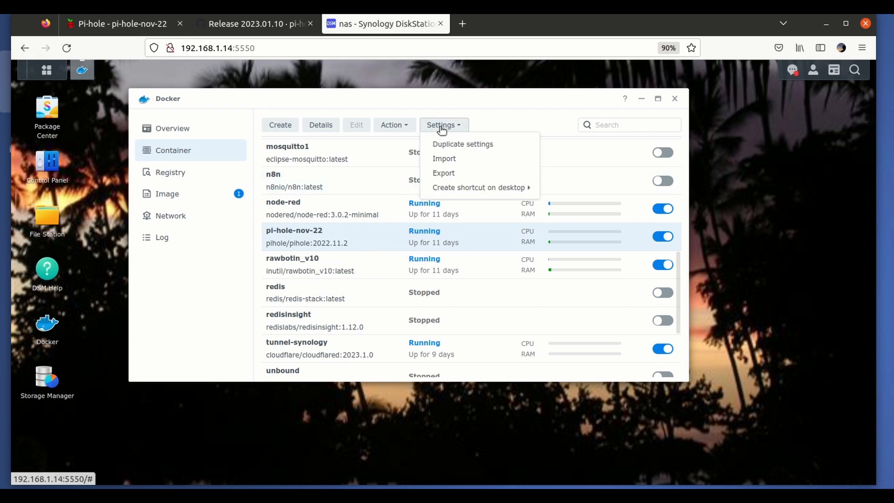
pyautogui.click(457, 174)
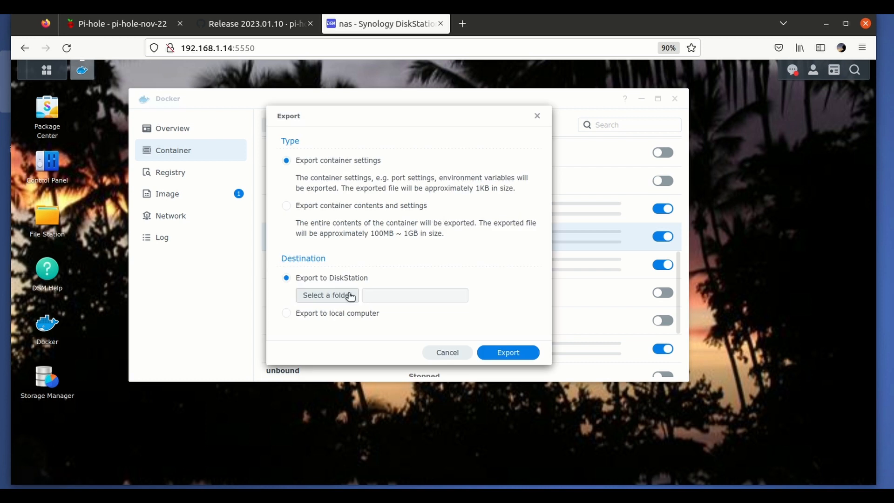
pyautogui.click(322, 294)
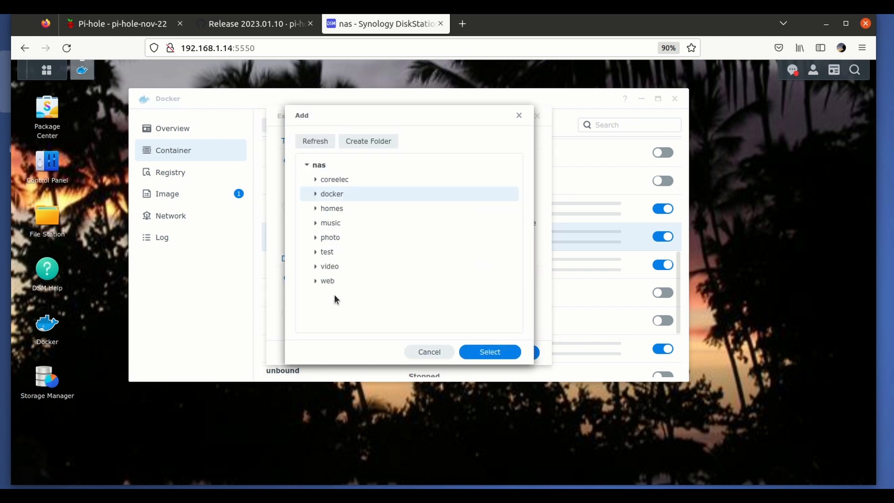
pyautogui.click(311, 194)
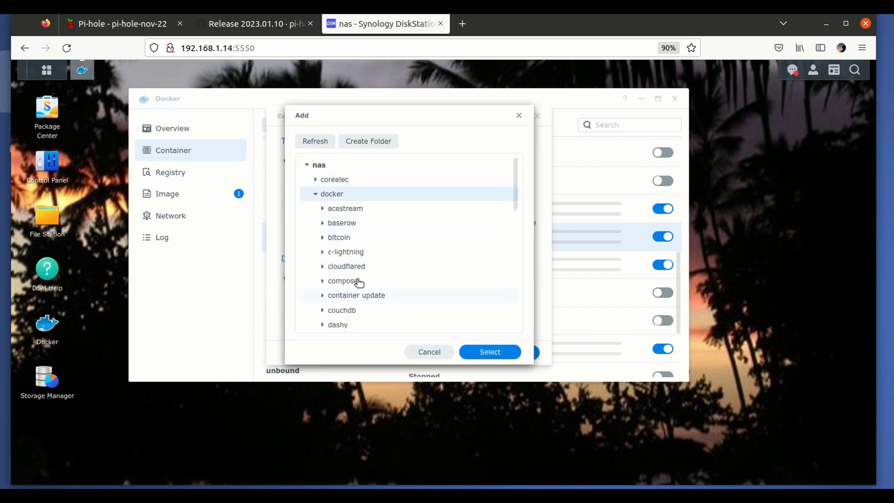
pyautogui.click(356, 297)
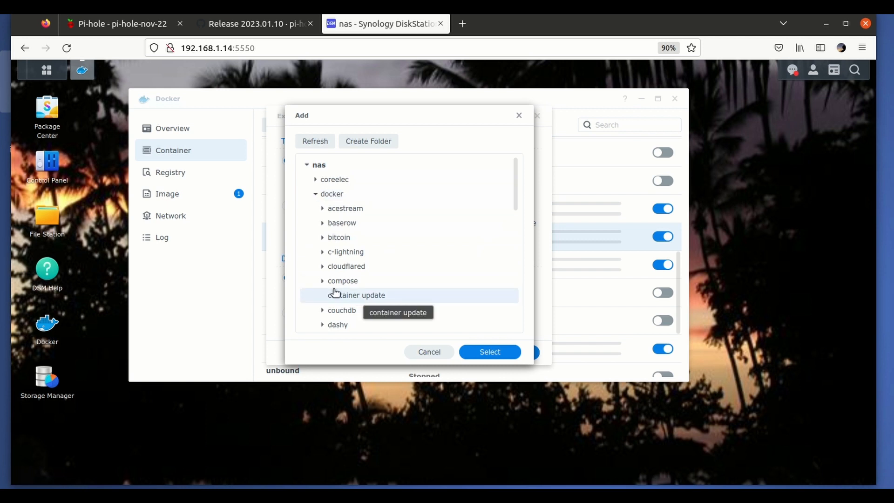
pyautogui.click(490, 353)
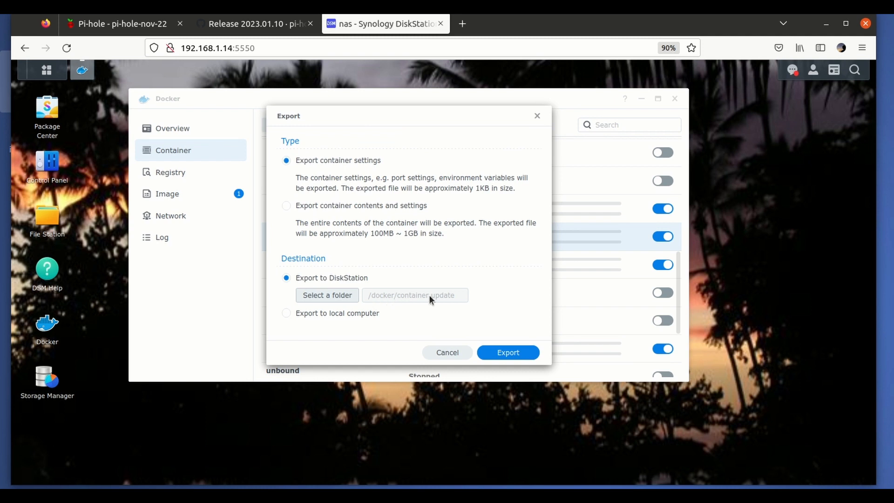
pyautogui.click(510, 352)
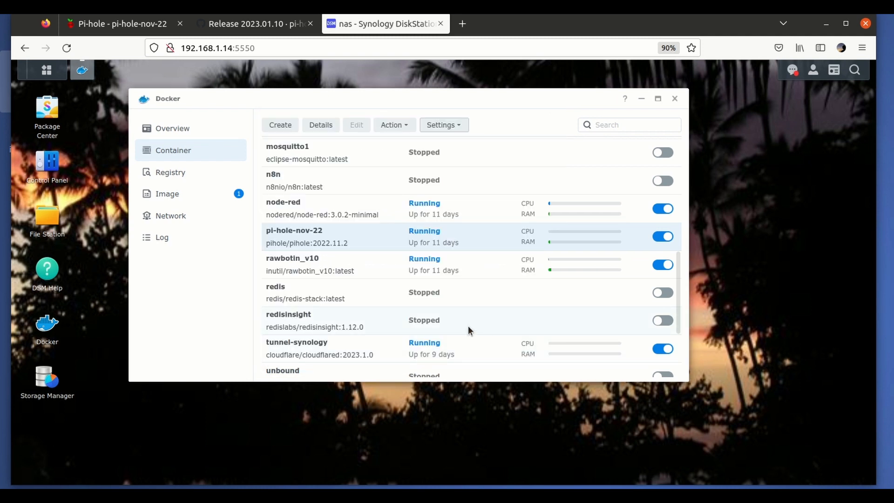
# - Open the exported pi-hole-nov-22.syno.json from the NAS folder docker/container update for text editing
pyautogui.click(47, 218)
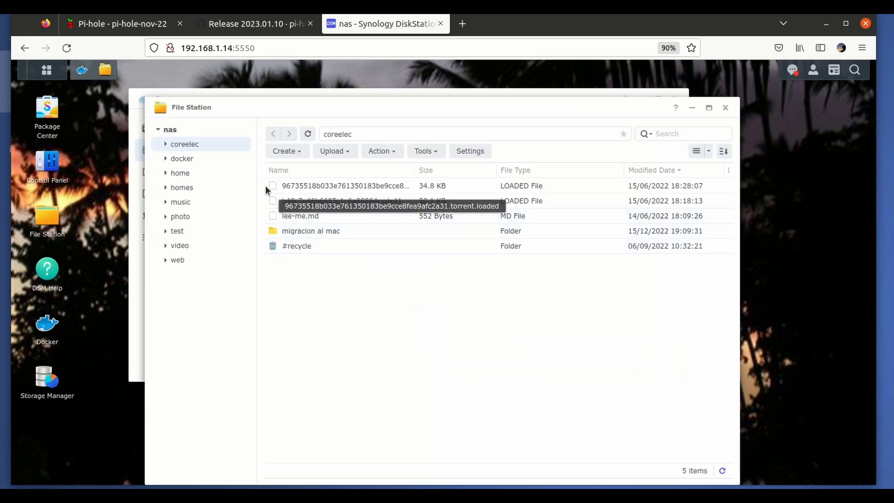
pyautogui.click(188, 159)
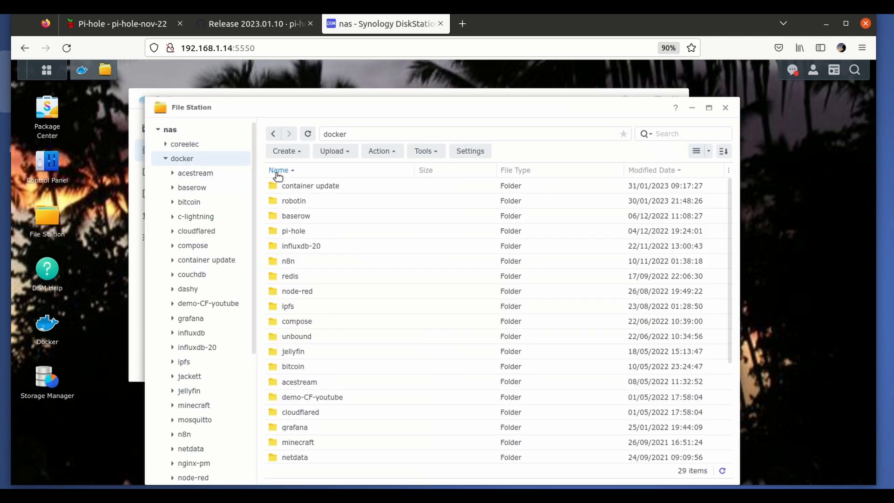
pyautogui.doubleClick(323, 187)
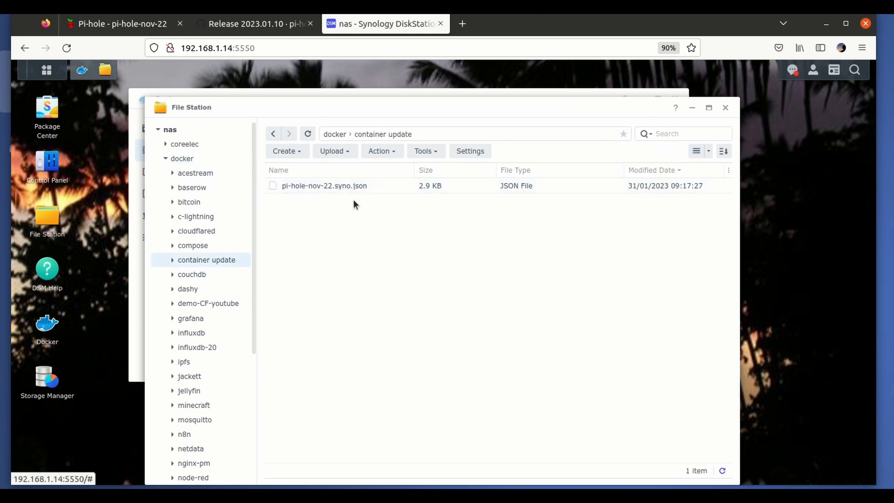
pyautogui.doubleClick(326, 186)
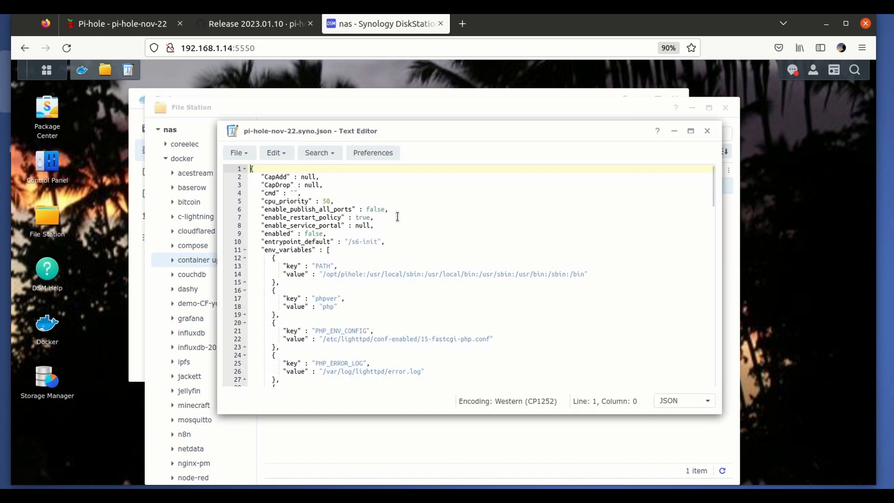
# - Change the JSON "image" value to pihole/pihole:2023.01.10, checking the version against the GitHub release page
pyautogui.scroll(-15, 397, 217)
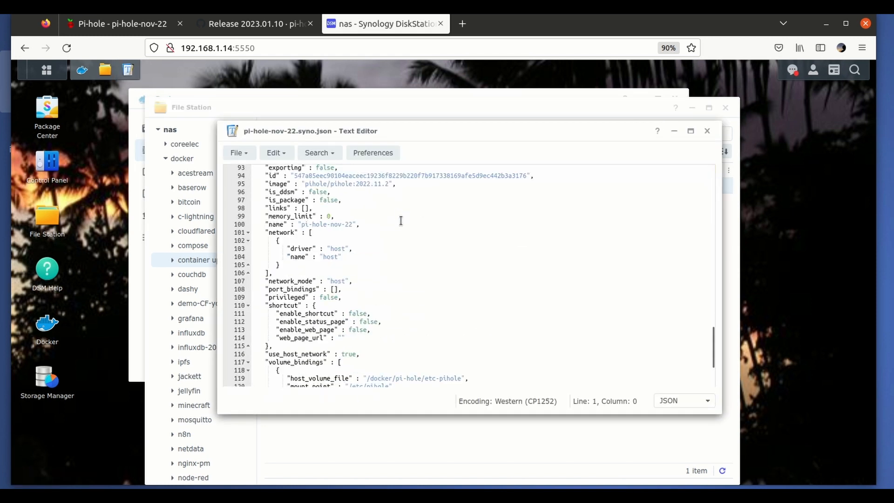
pyautogui.scroll(3, 399, 218)
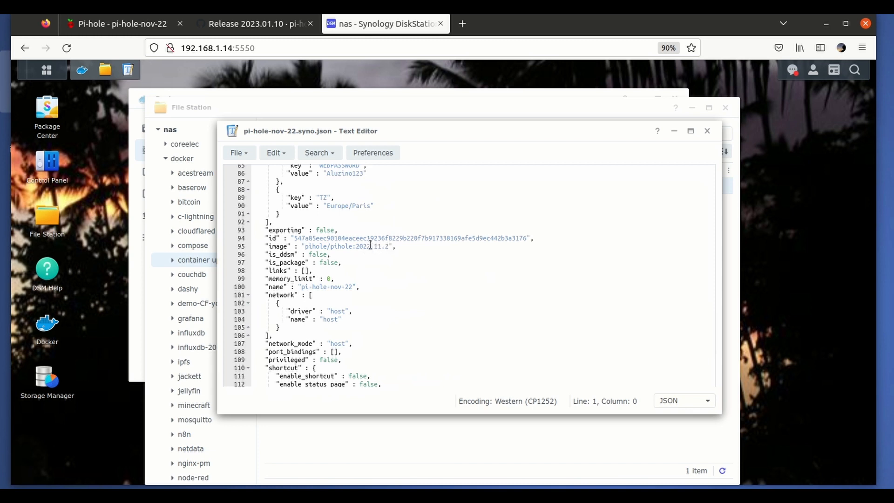
pyautogui.click(370, 246)
pyautogui.press('BackSpace')
pyautogui.write('3')
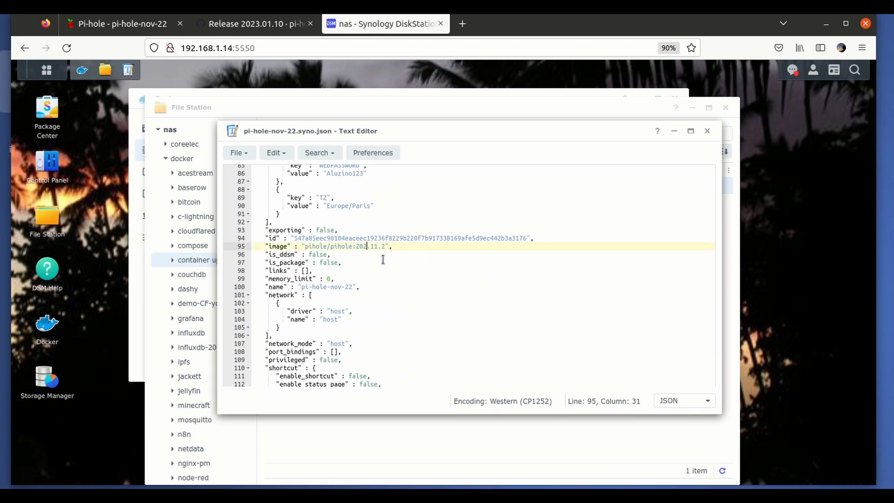
pyautogui.click(381, 246)
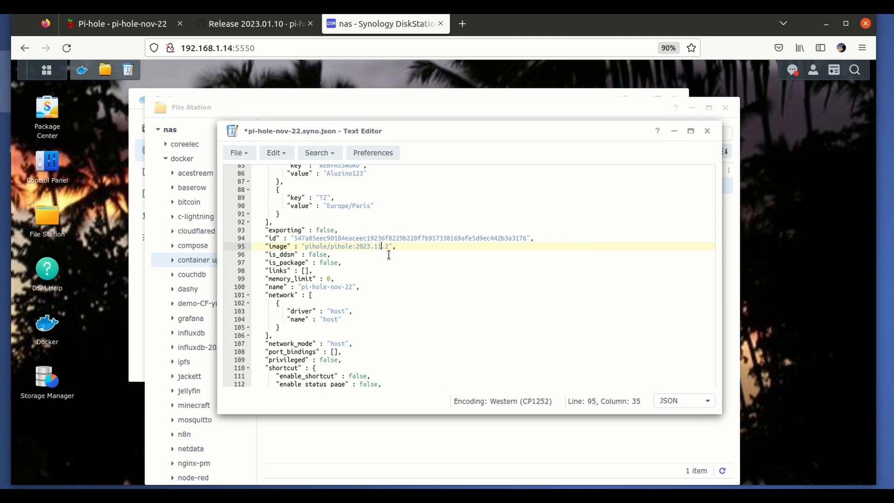
pyautogui.press('BackSpace')
pyautogui.press('BackSpace')
pyautogui.write('01')
pyautogui.click(388, 239)
pyautogui.click(386, 246)
pyautogui.click(388, 247)
pyautogui.press('BackSpace')
pyautogui.write('10')
pyautogui.click(246, 24)
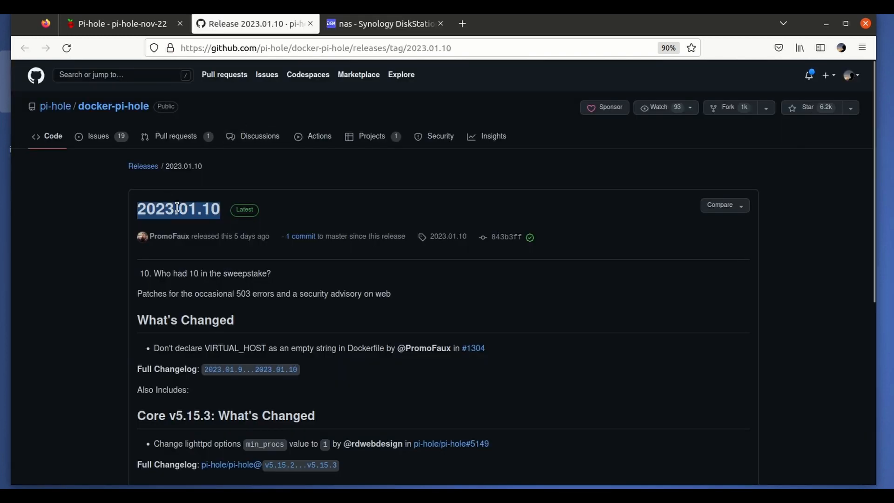
pyautogui.click(372, 21)
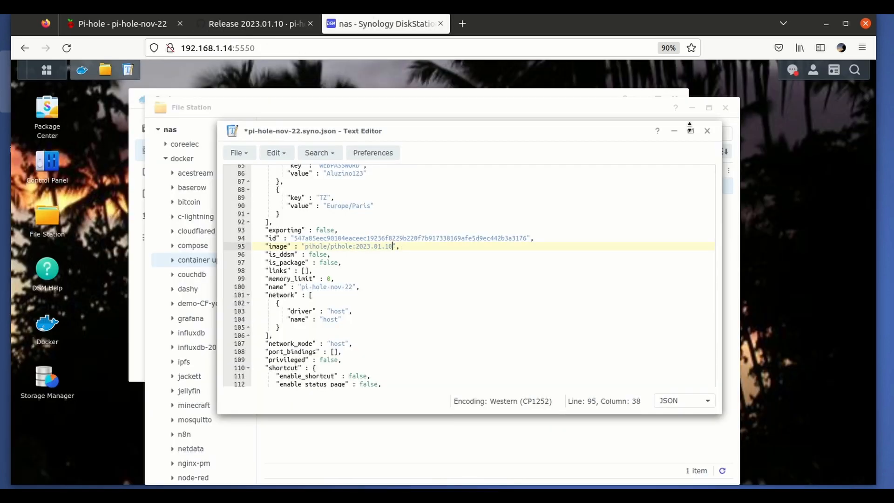
# - Close the text editor, saving the changes to pi-hole-nov-22.syno.json, and select the file in its folder
pyautogui.click(707, 132)
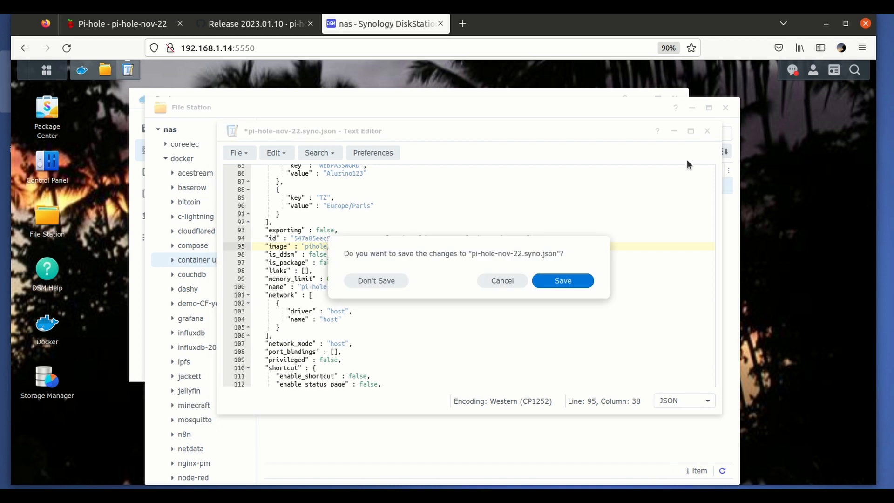
pyautogui.click(564, 281)
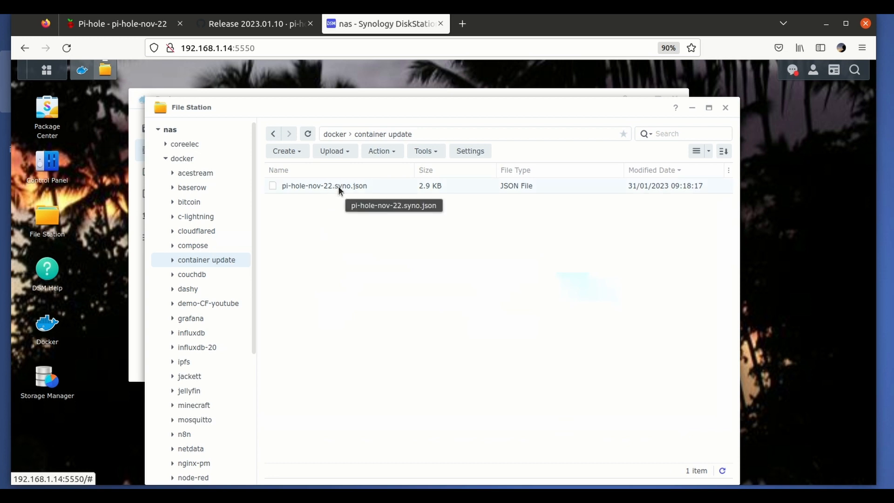
pyautogui.click(338, 186)
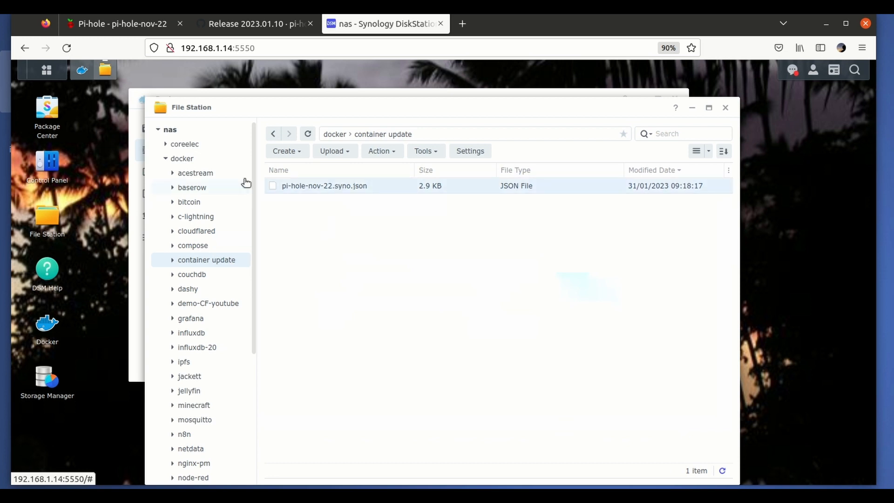
# - Return to the Docker container list and stop the pi-hole-nov-22 container
pyautogui.click(328, 93)
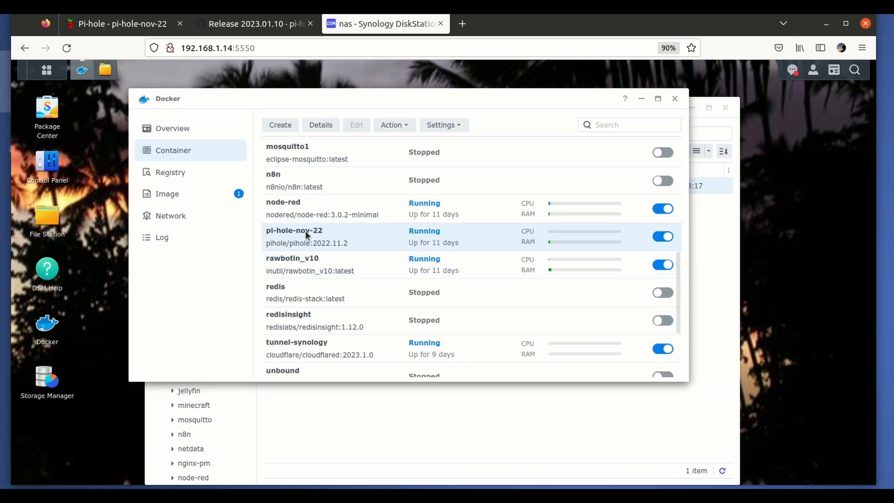
pyautogui.moveTo(610, 230)
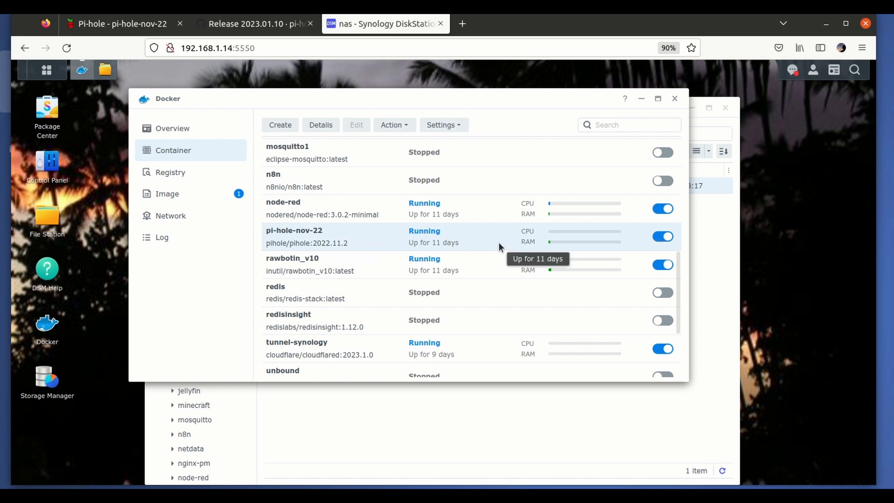
pyautogui.click(668, 237)
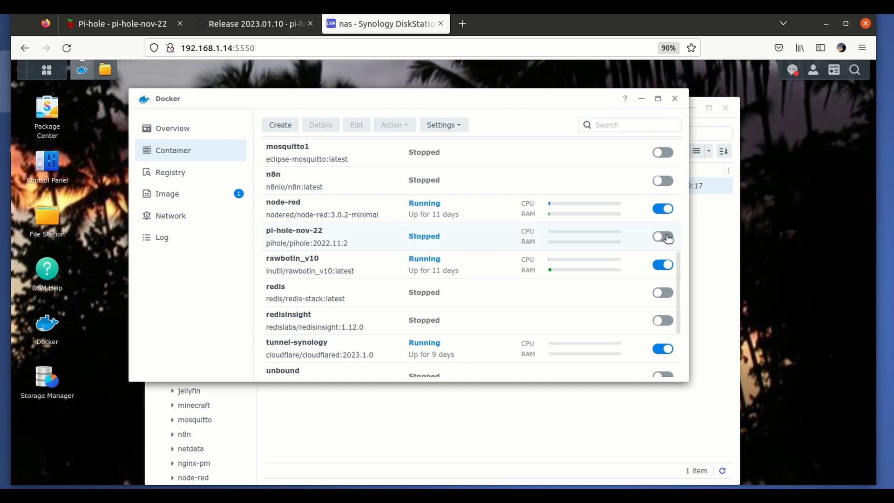
# - Import container settings from pi-hole-nov-22.syno.json in the NAS folder docker/container update
pyautogui.click(448, 126)
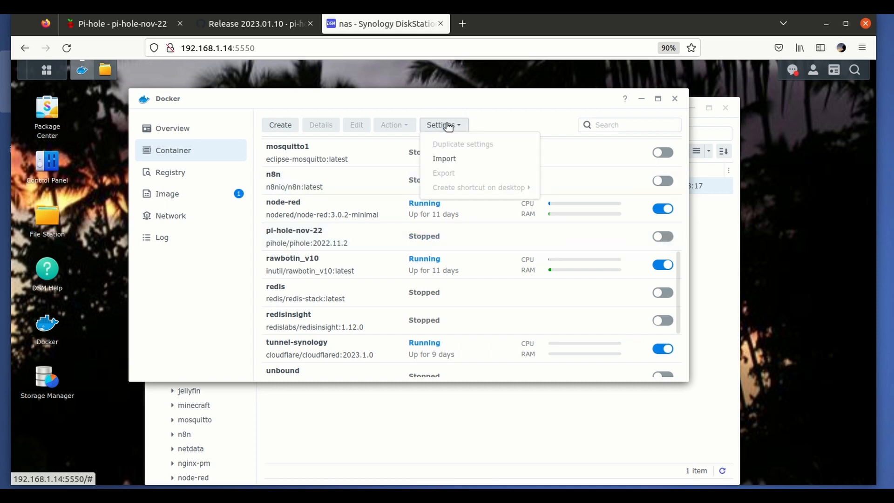
pyautogui.click(448, 159)
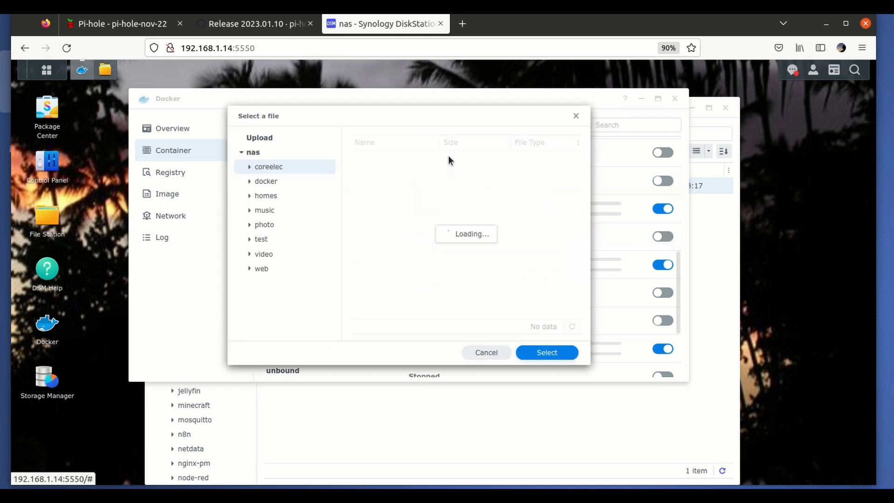
pyautogui.click(287, 186)
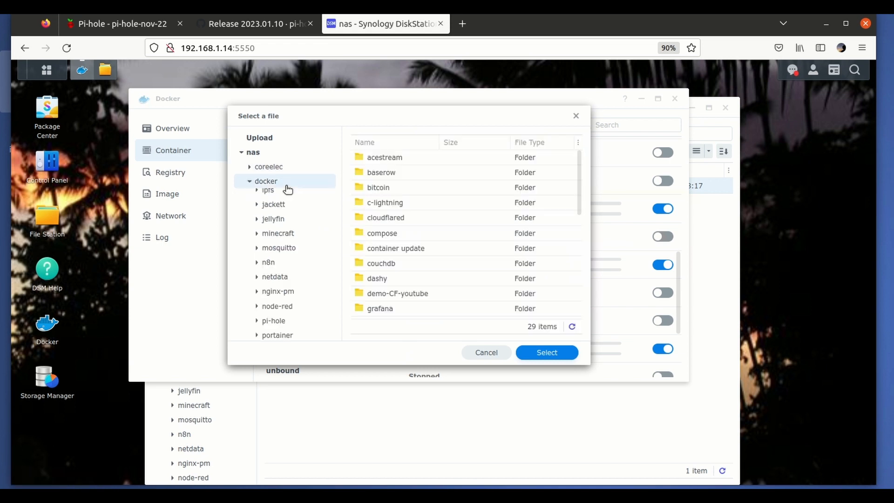
pyautogui.doubleClick(404, 248)
pyautogui.click(399, 156)
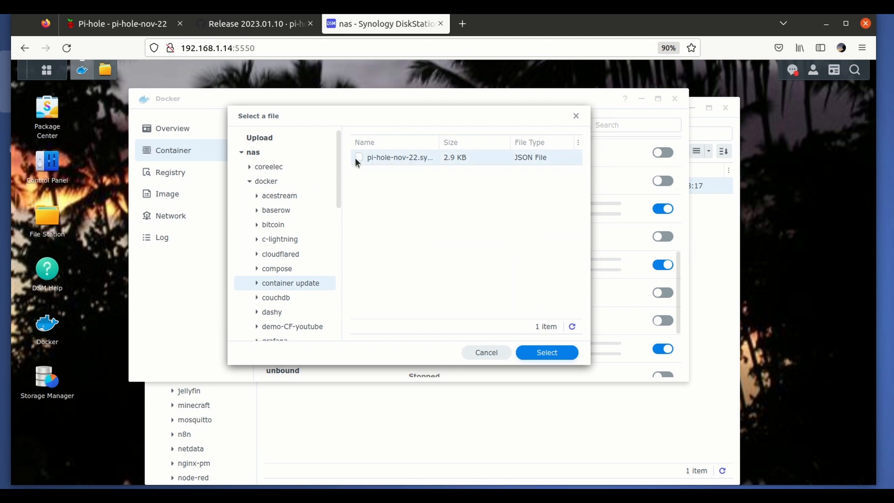
pyautogui.doubleClick(405, 158)
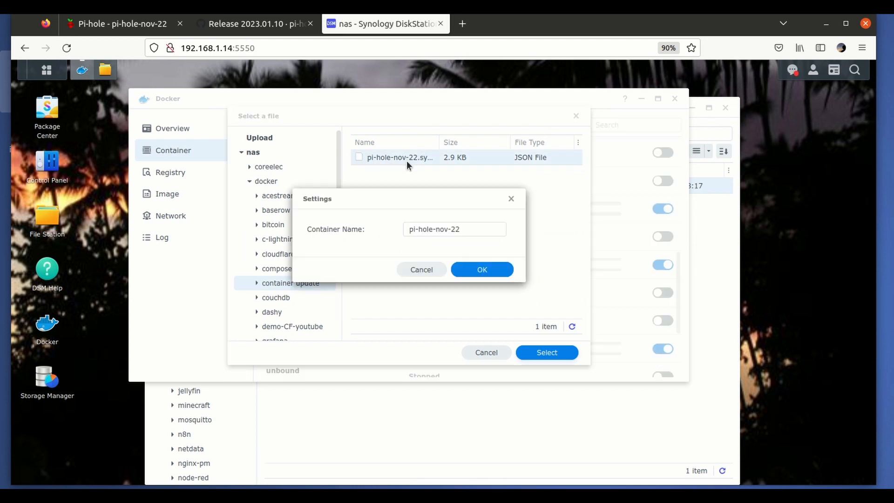
# - Name the imported container pi-hole-jan-23 and create it
pyautogui.doubleClick(440, 228)
pyautogui.write('jan')
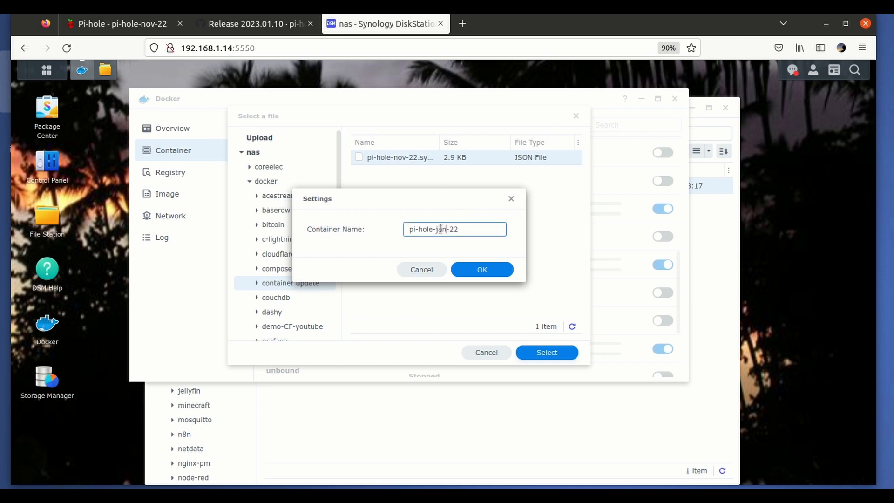
pyautogui.click(468, 230)
pyautogui.click(484, 270)
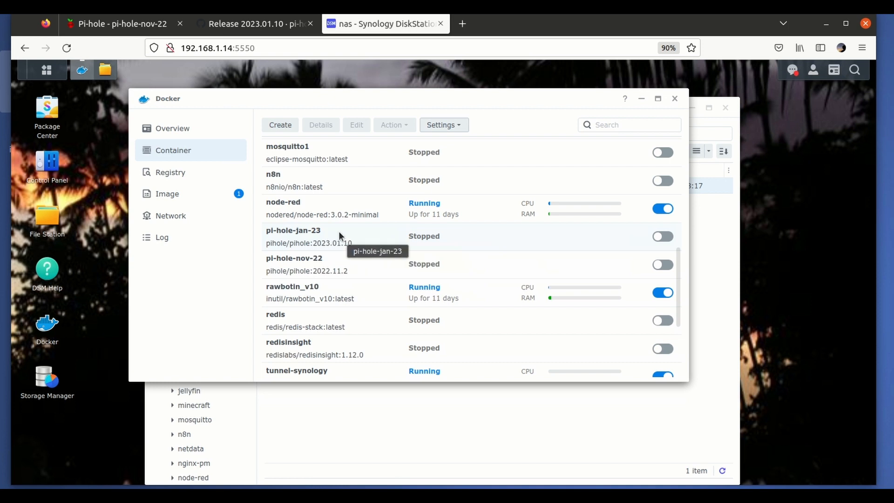
# - Start the pi-hole-jan-23 container and view its log
pyautogui.click(663, 237)
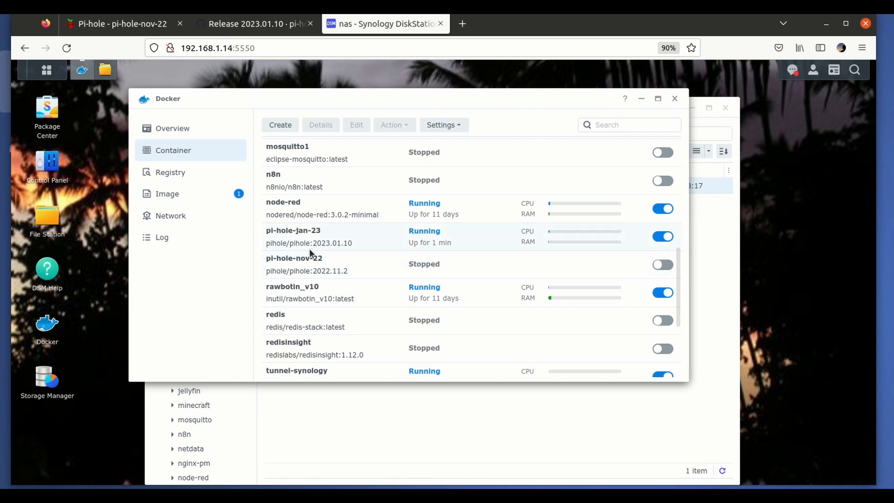
pyautogui.doubleClick(375, 246)
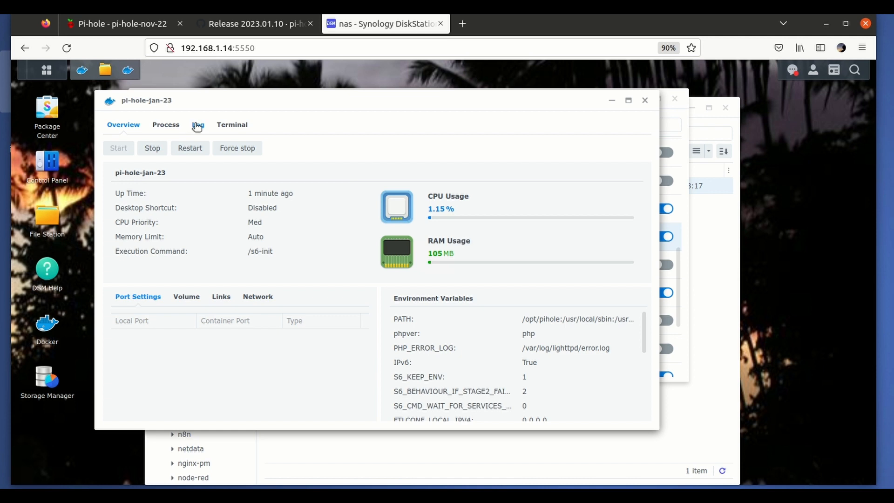
pyautogui.click(197, 124)
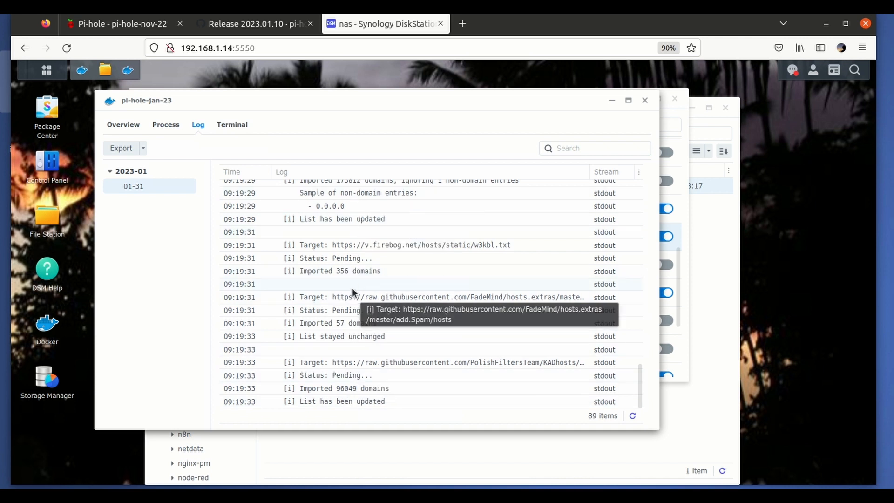
# - Load 192.168.1.14:8014/ in the existing Pi-hole browser tab
pyautogui.click(118, 24)
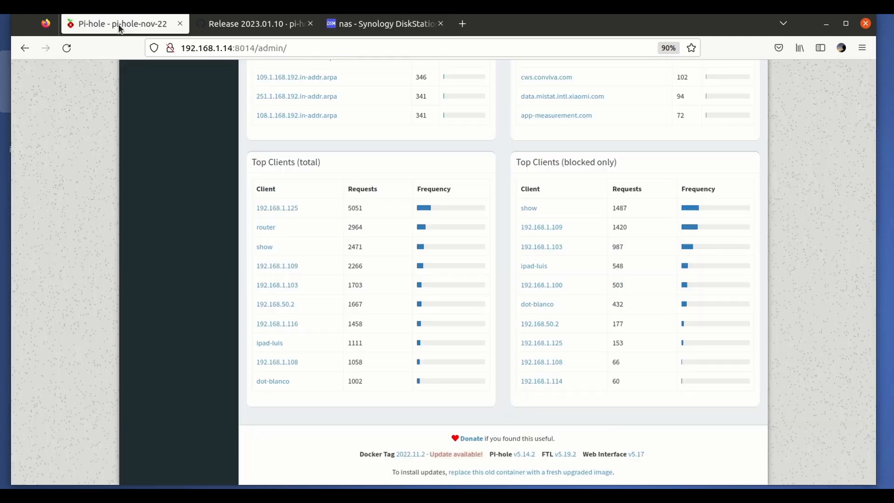
pyautogui.scroll(15, 293, 106)
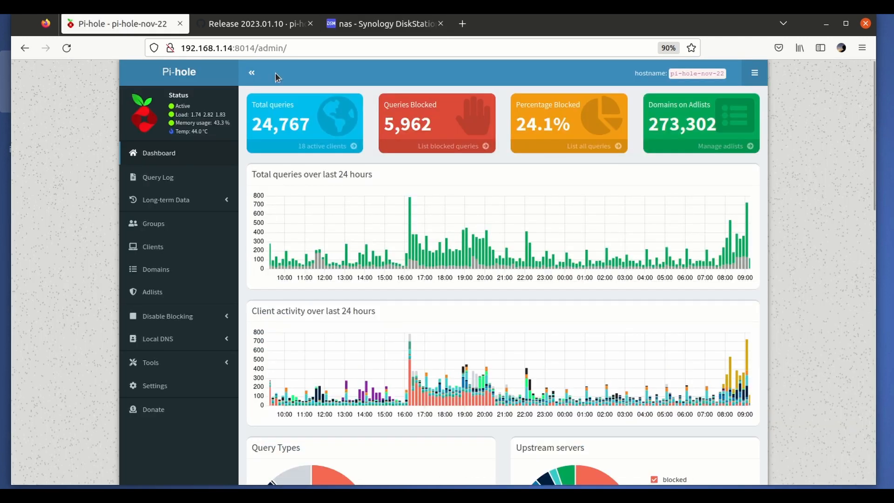
pyautogui.moveTo(260, 48); pyautogui.dragTo(308, 47)
pyautogui.press('BackSpace')
pyautogui.press('BackSpace')
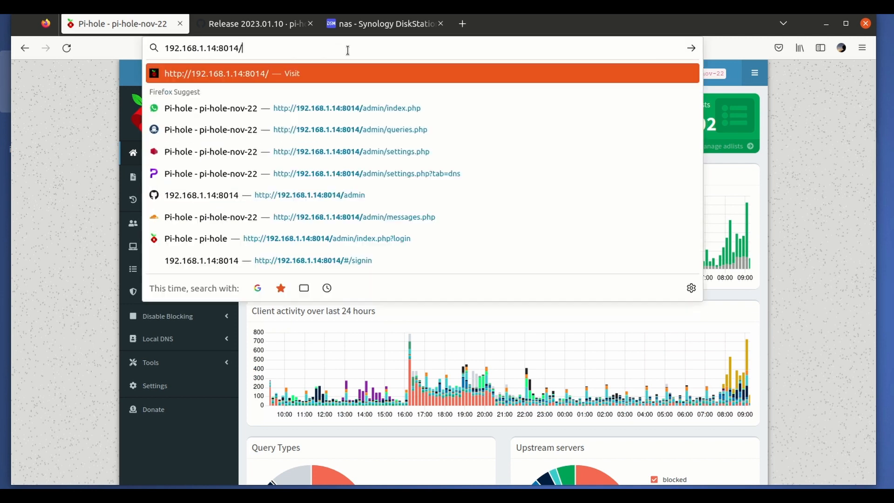
pyautogui.press('Return')
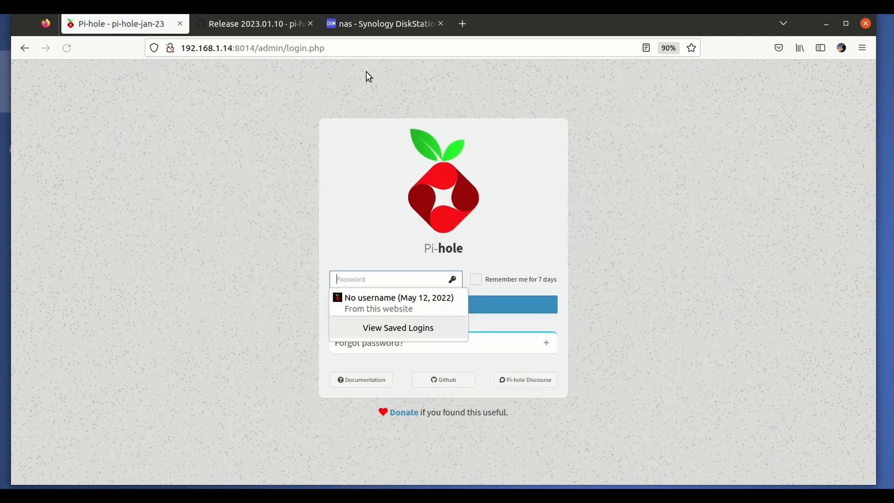
# - Log in to Pi-hole with the saved password, dismiss the username-saving prompt, and check the Docker tag in the dashboard footer
pyautogui.click(637, 252)
pyautogui.click(393, 283)
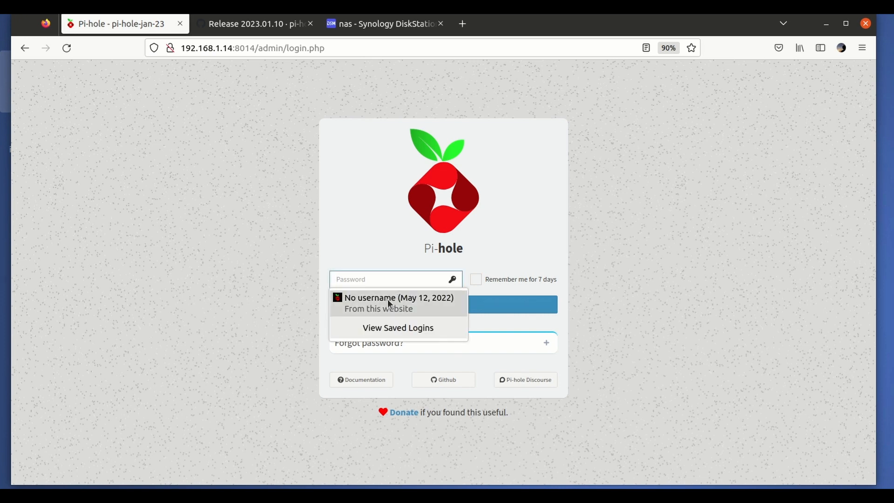
pyautogui.click(388, 299)
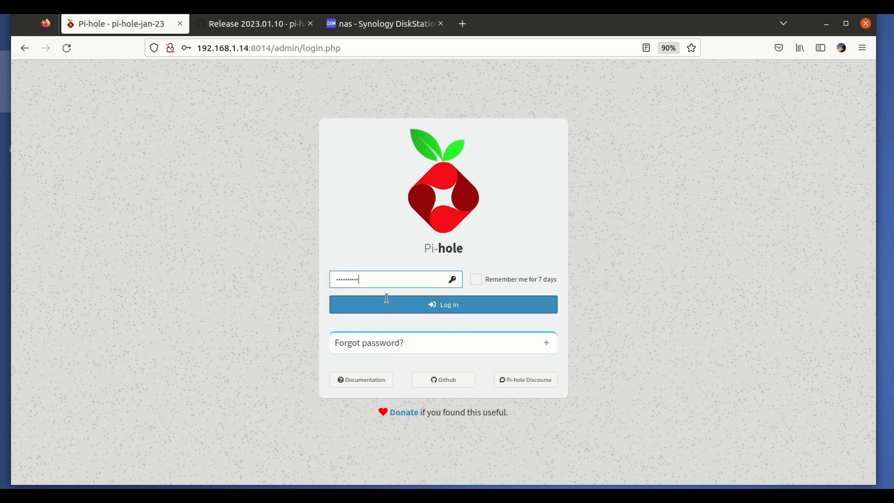
pyautogui.click(447, 308)
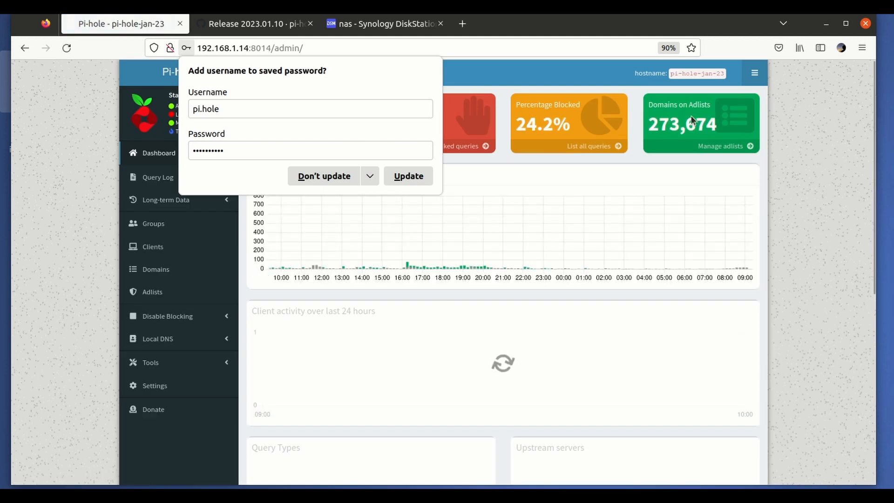
pyautogui.click(829, 155)
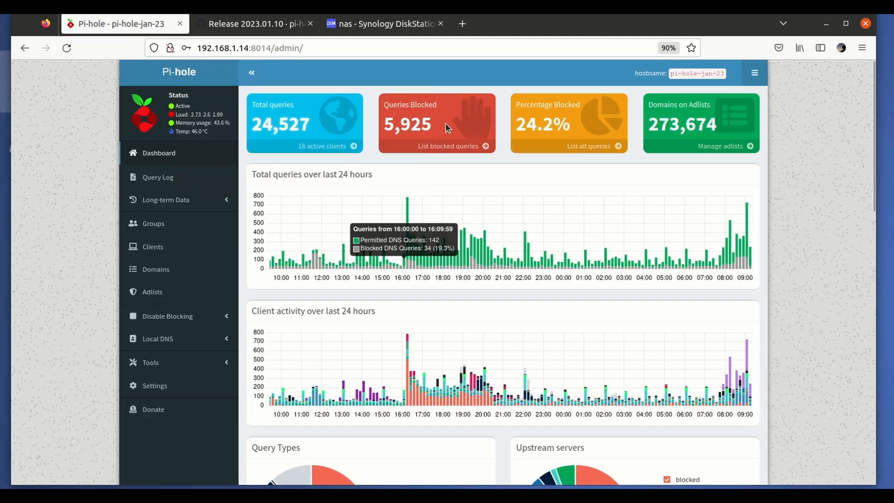
pyautogui.scroll(-15, 444, 135)
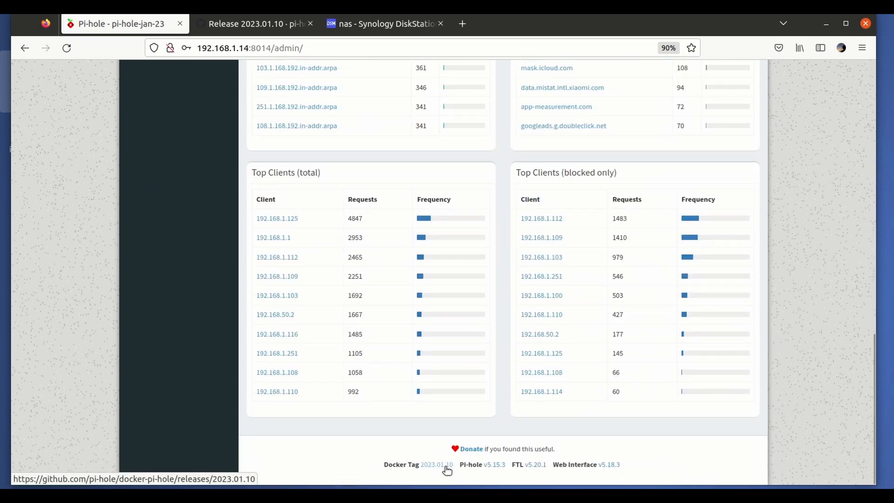
# - Return to the Synology DSM page, close the pi-hole-jan-23 details window, and delete the stopped pi-hole-nov-22 container
pyautogui.scroll(15, 449, 470)
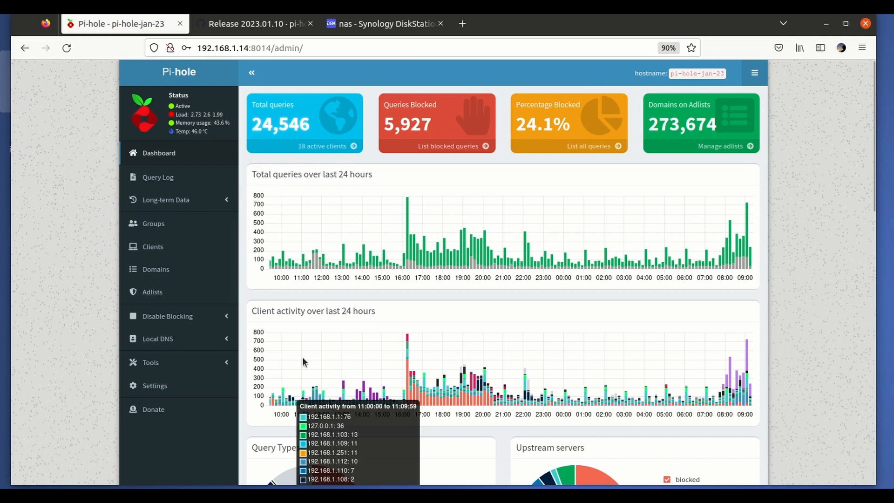
pyautogui.click(380, 24)
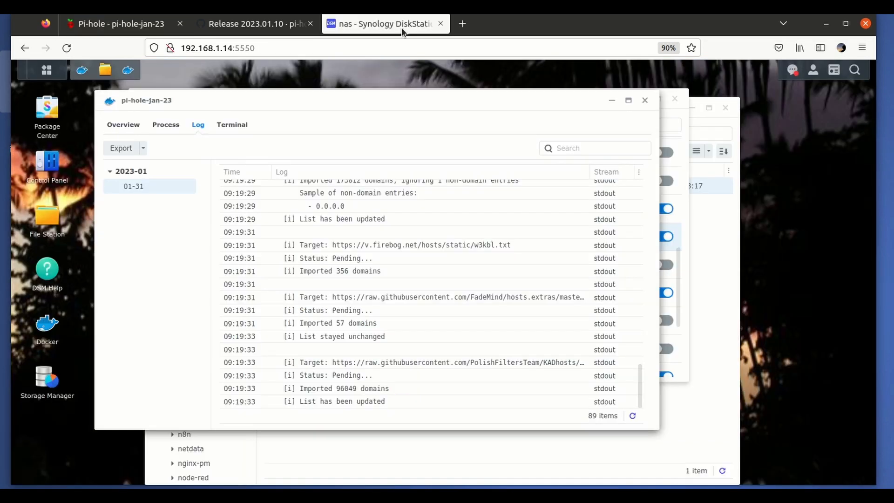
pyautogui.click(645, 100)
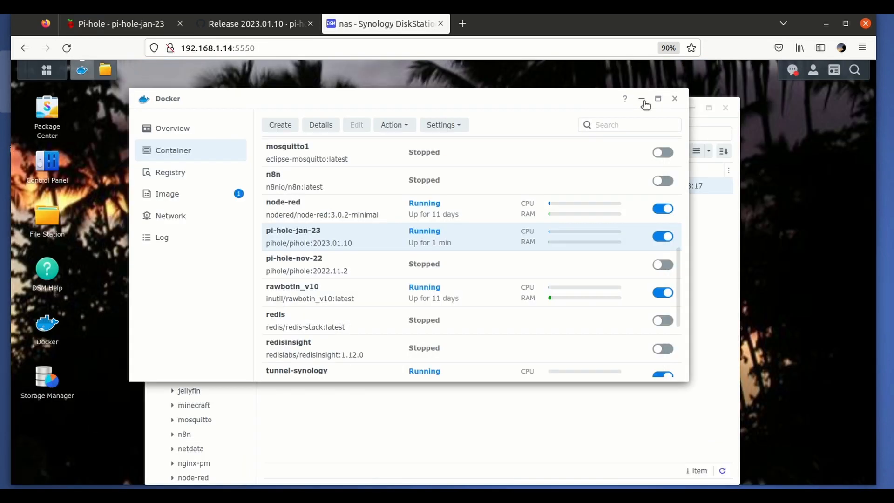
pyautogui.click(375, 265)
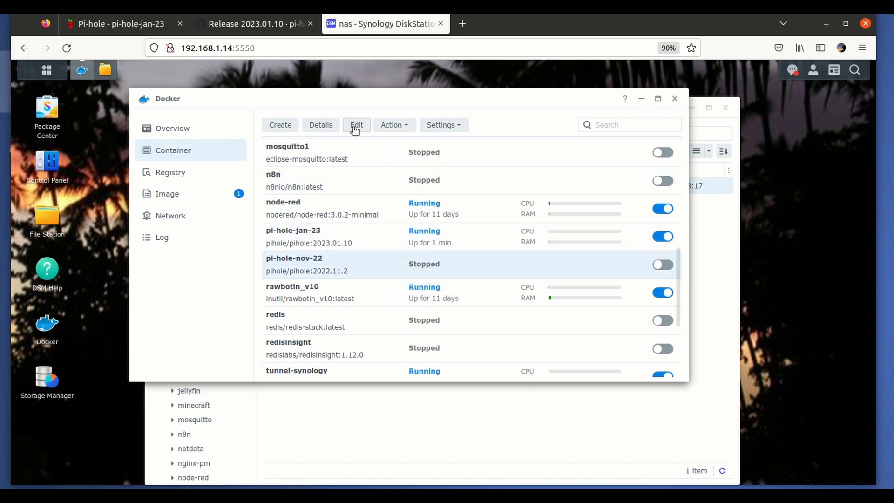
pyautogui.click(391, 126)
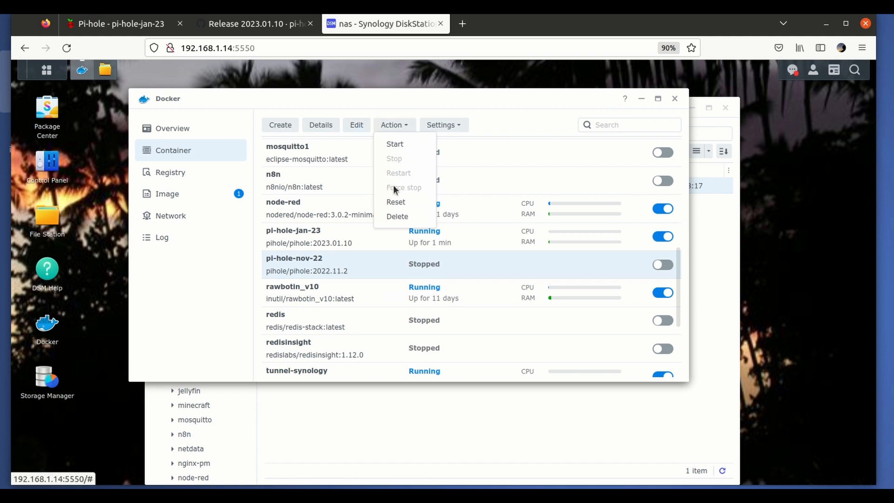
pyautogui.click(403, 218)
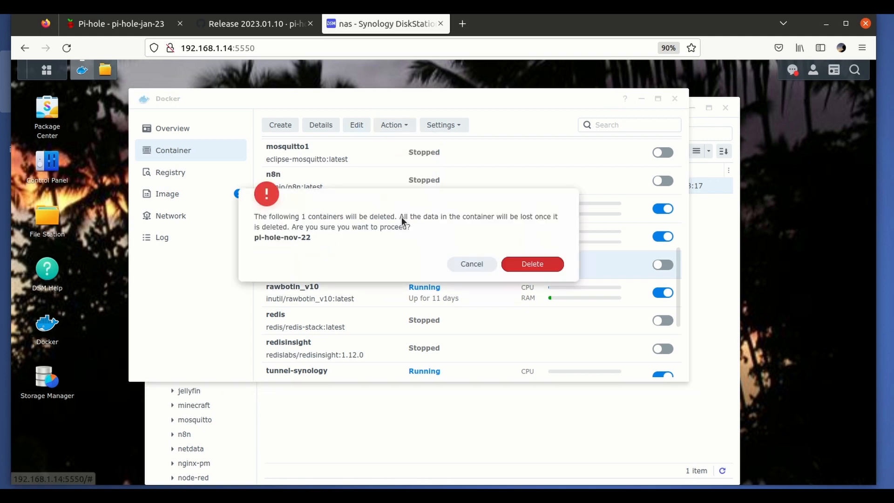
pyautogui.click(532, 264)
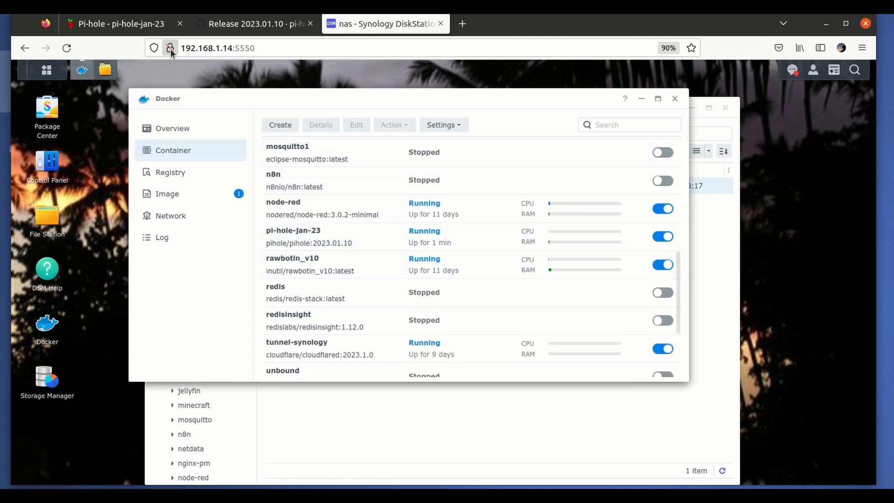
# - Return to the Pi-hole dashboard and reload it to check that it still works
pyautogui.click(142, 25)
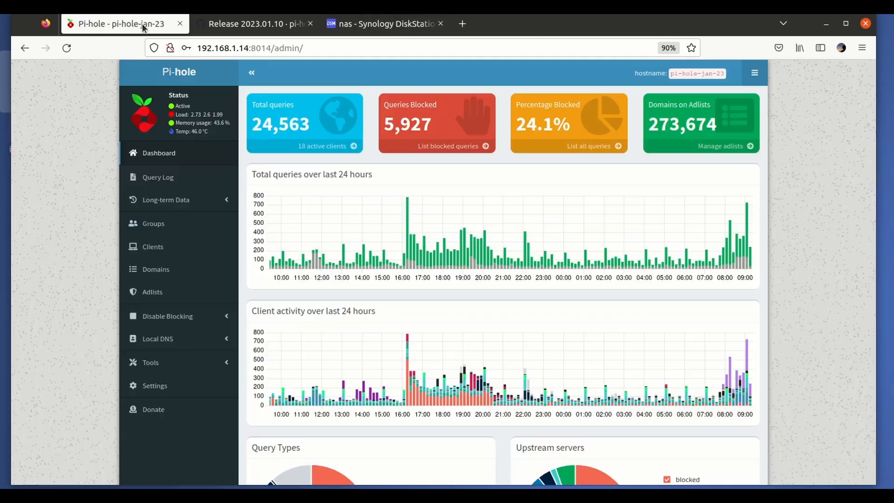
pyautogui.click(66, 48)
pyautogui.moveTo(454, 231)
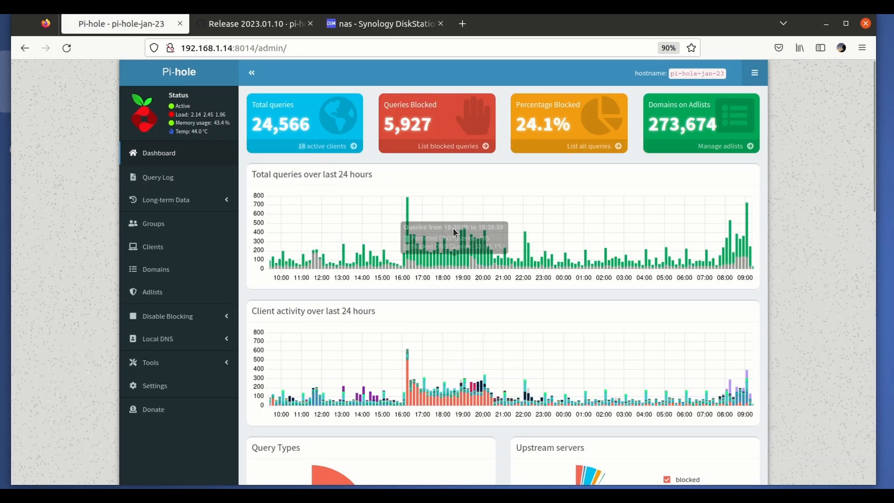